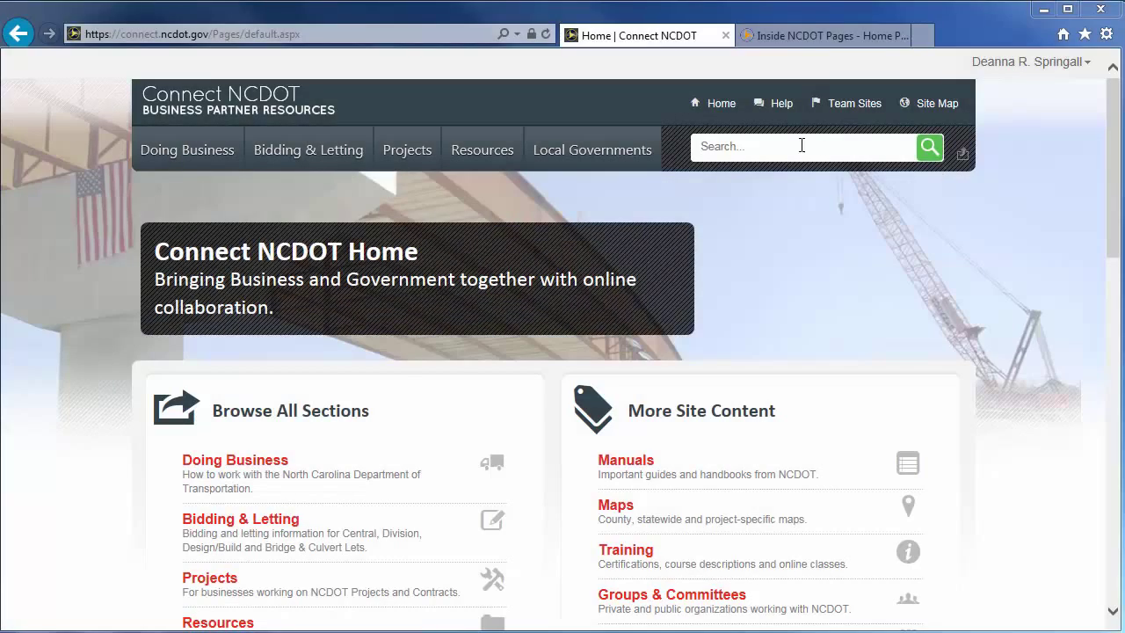
# - Search the Connect NCDOT site for "esignatures" and open the Advanced Search form from the results page
pyautogui.click(796, 144)
pyautogui.write('esignatures')
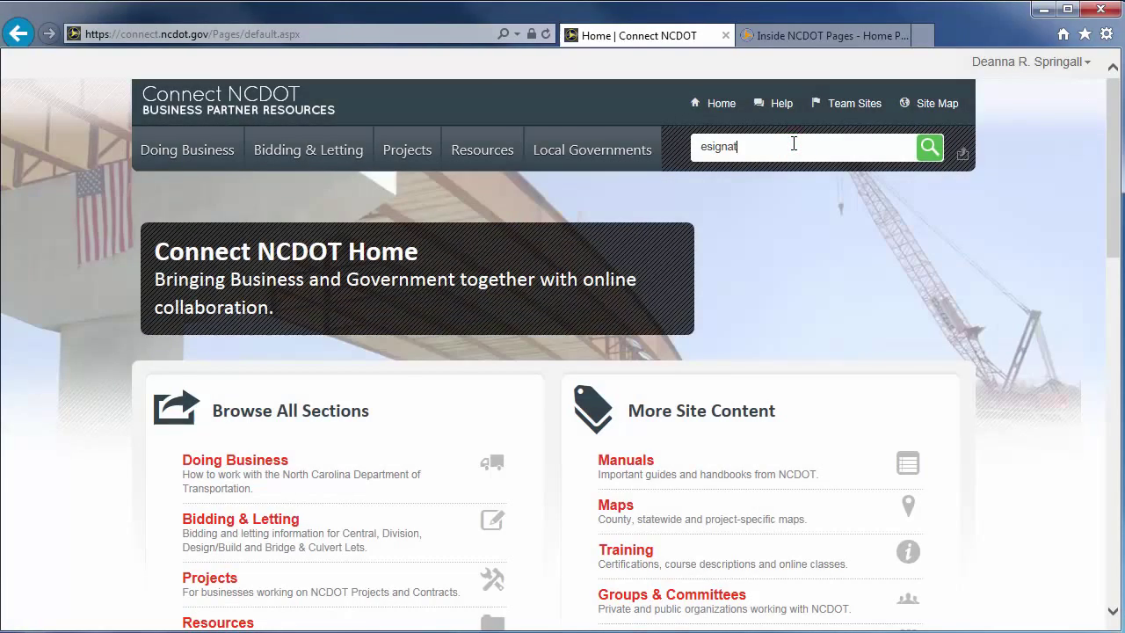
pyautogui.click(927, 151)
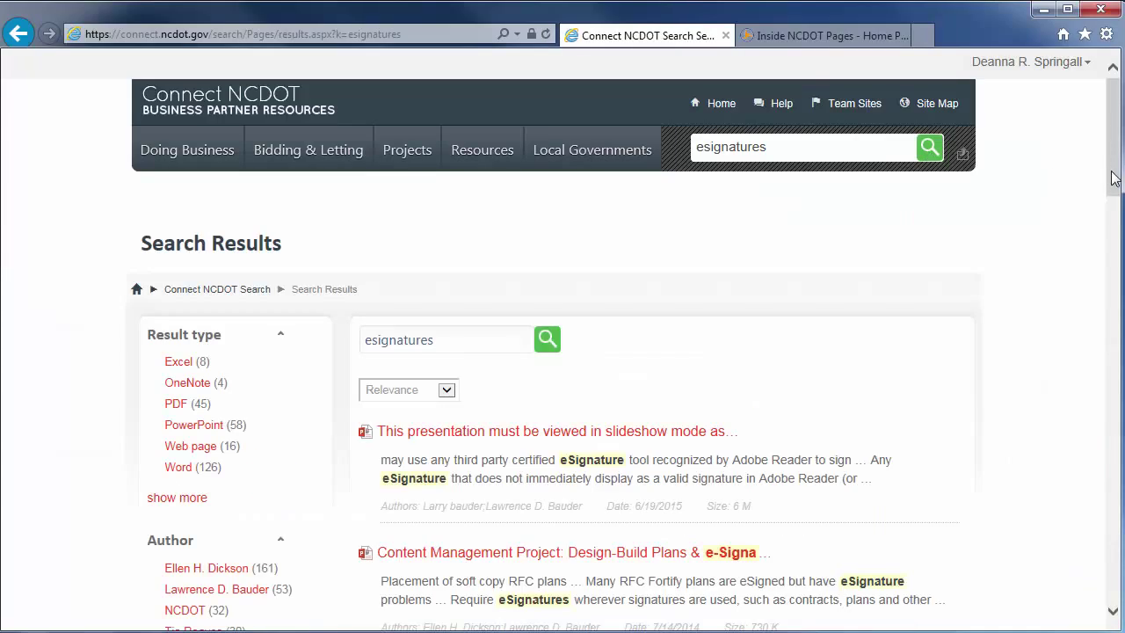
pyautogui.moveTo(1111, 179); pyautogui.dragTo(1095, 557)
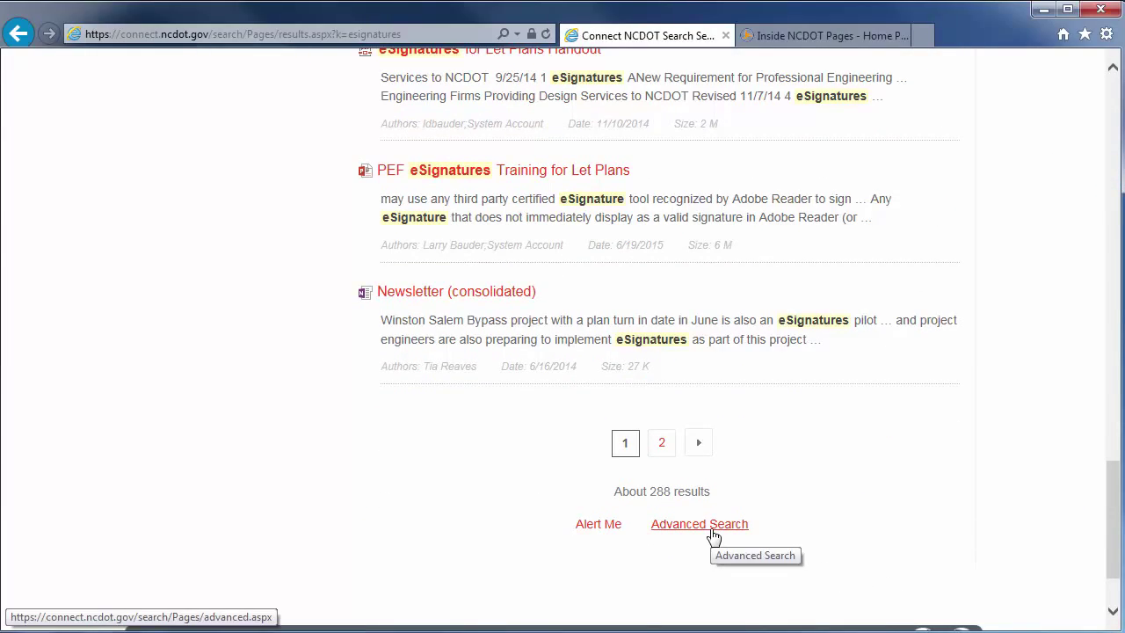
pyautogui.click(712, 530)
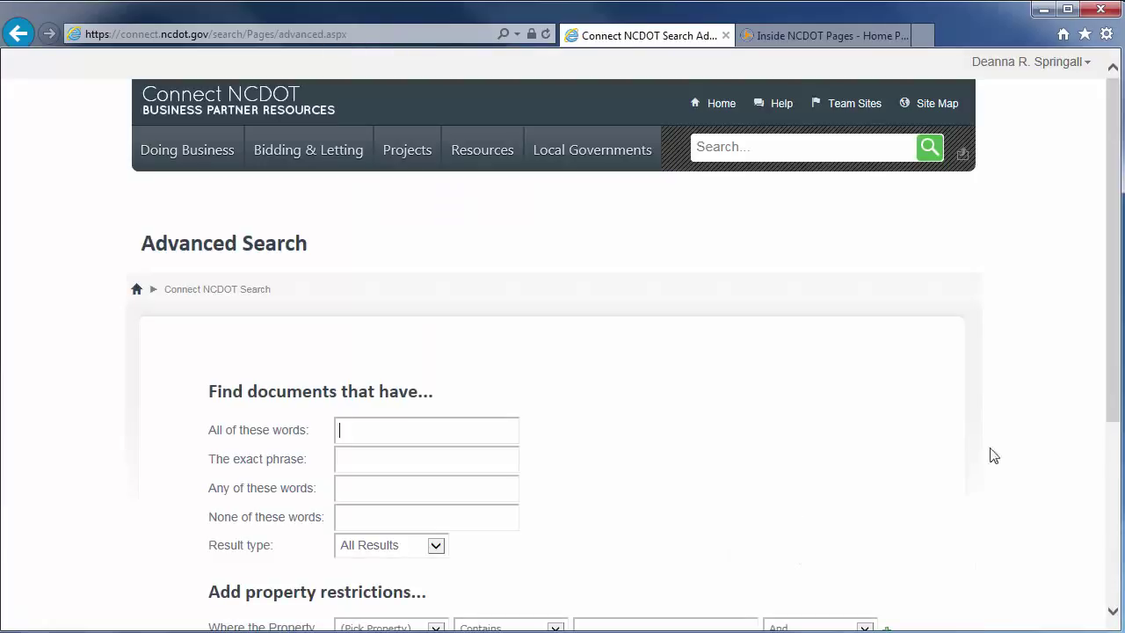
pyautogui.moveTo(1110, 401); pyautogui.dragTo(1116, 494)
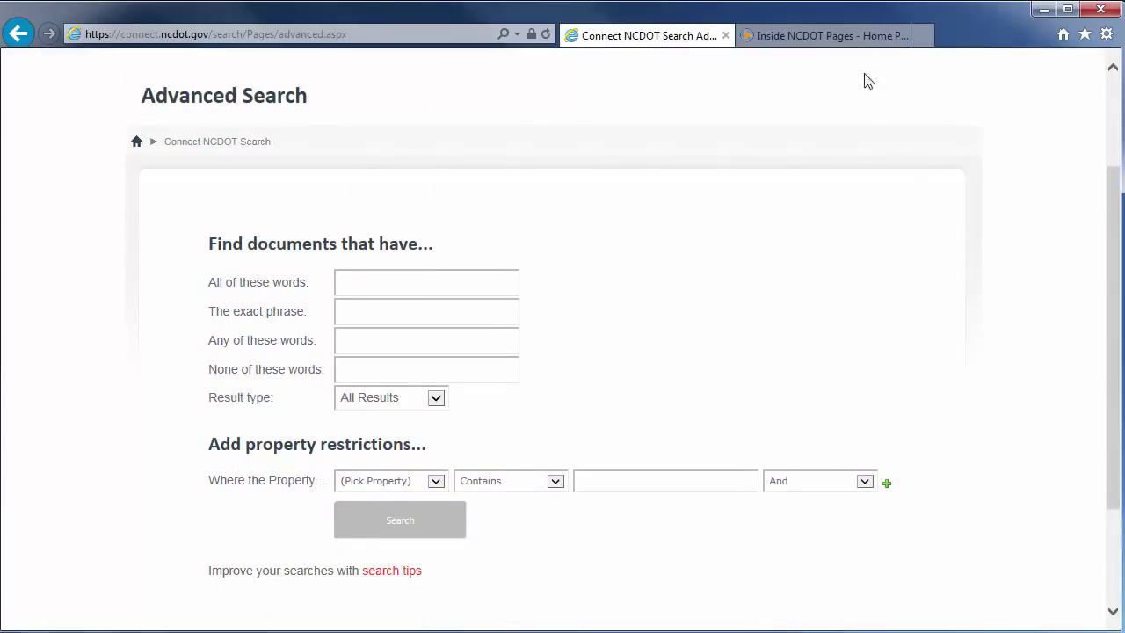
# - Switch to the Inside NCDOT site and open its Advanced Search form
pyautogui.click(841, 39)
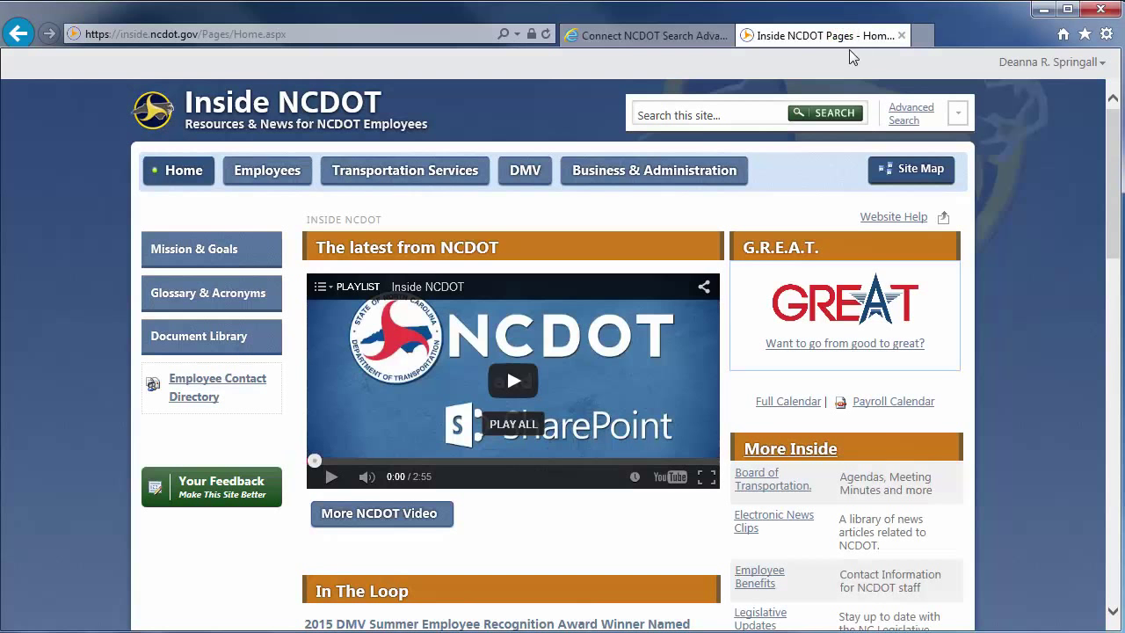
pyautogui.click(910, 112)
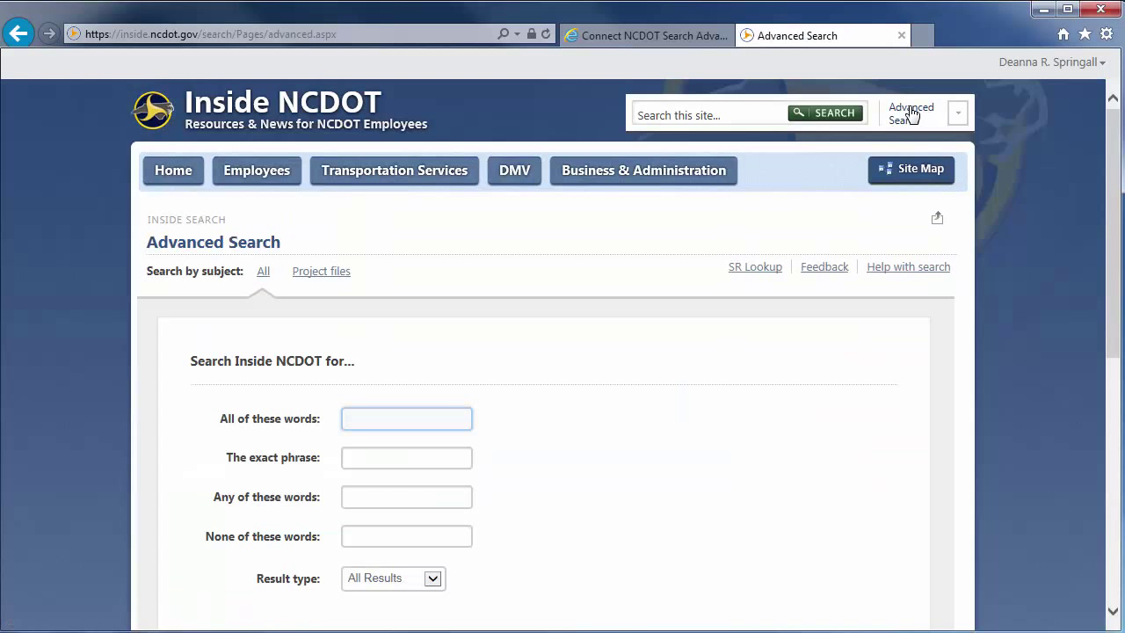
pyautogui.moveTo(1116, 173); pyautogui.dragTo(1116, 234)
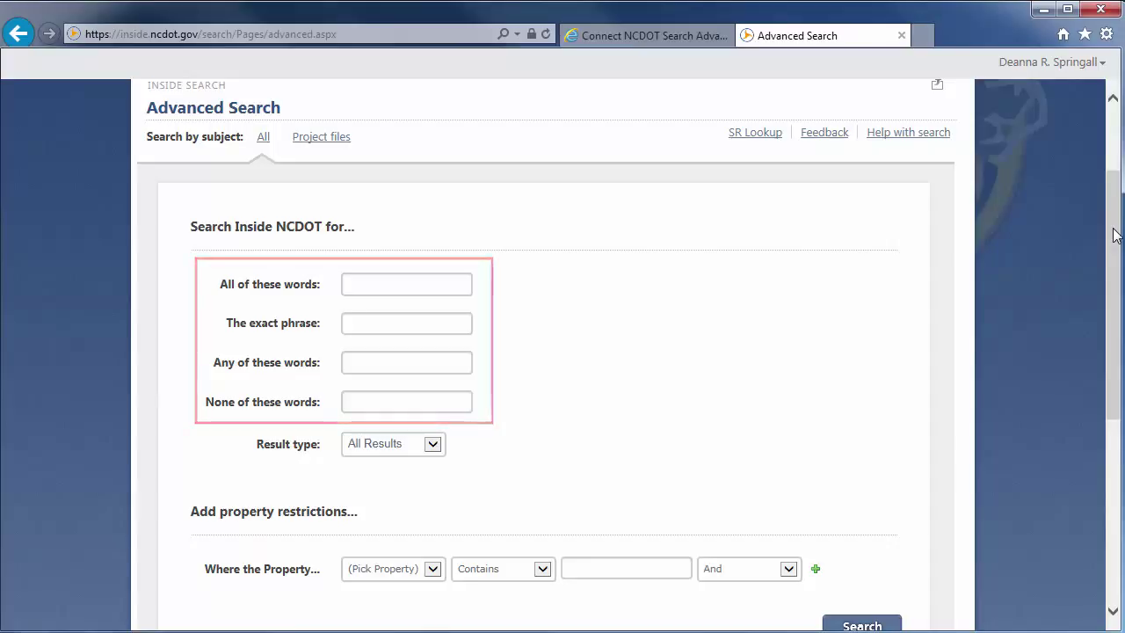
# - Search Inside NCDOT for documents with any of the words "esignatures training" and review the results through to the result total
pyautogui.click(423, 361)
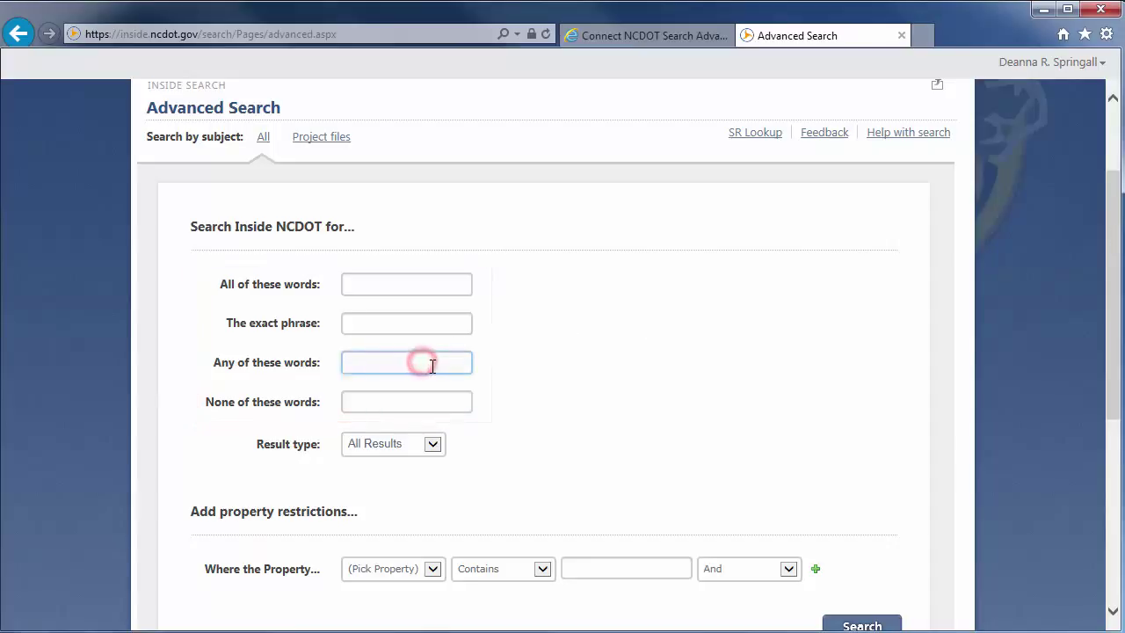
pyautogui.write('esignatures training')
pyautogui.click(859, 624)
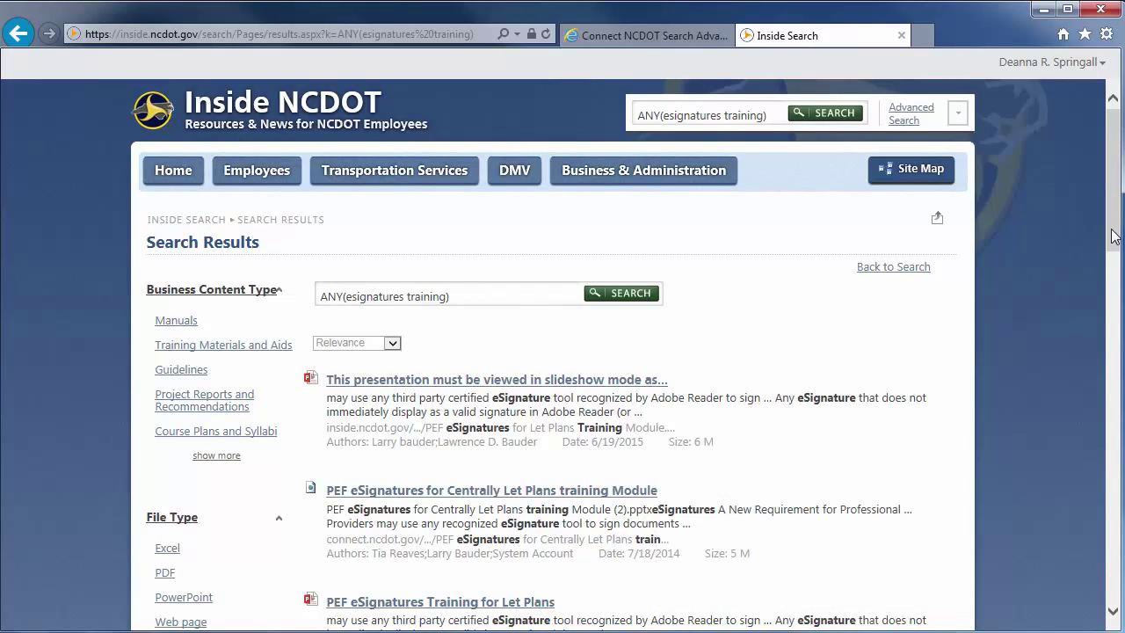
pyautogui.scroll(-5, 1112, 236)
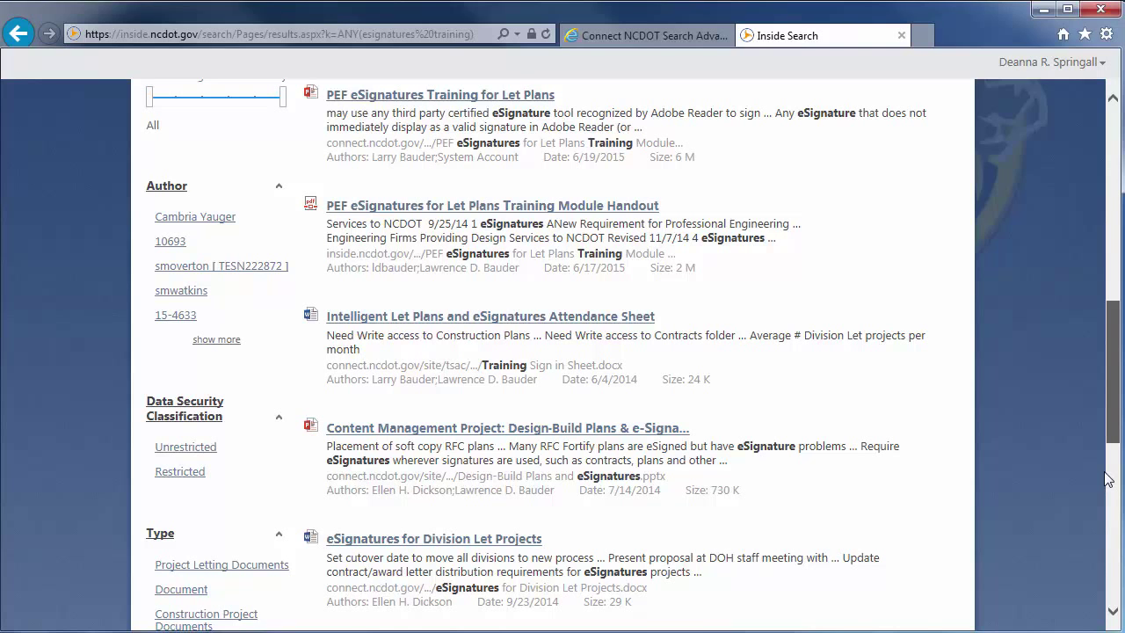
pyautogui.scroll(-4, 1109, 479)
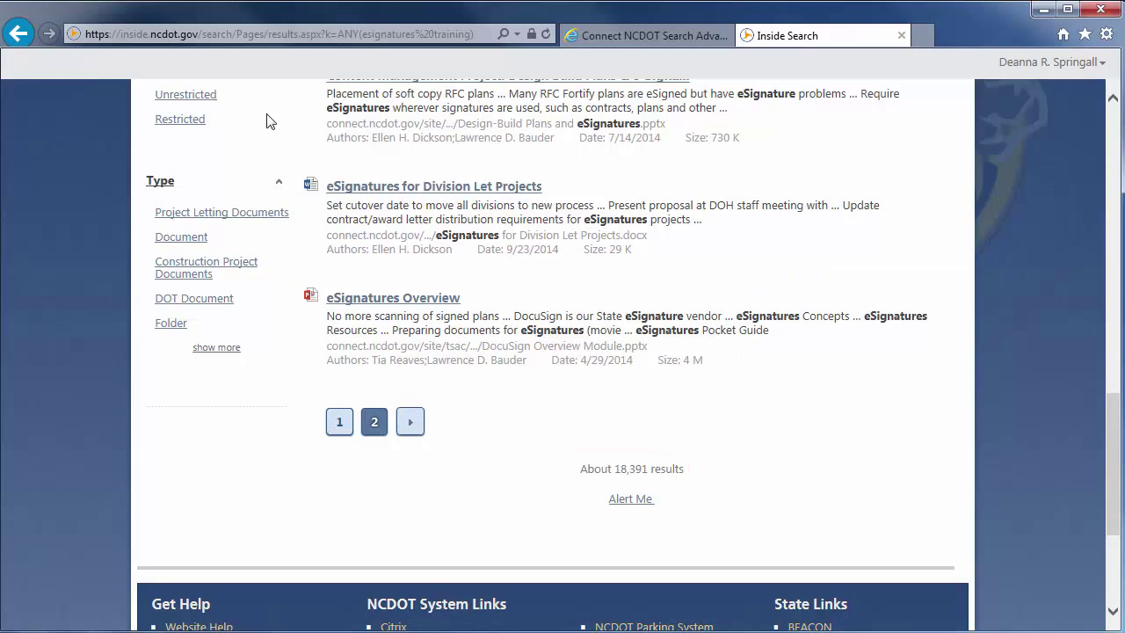
# - Go back and search for all of the words "esignatures training" instead of any of them, and check the result total
pyautogui.click(19, 35)
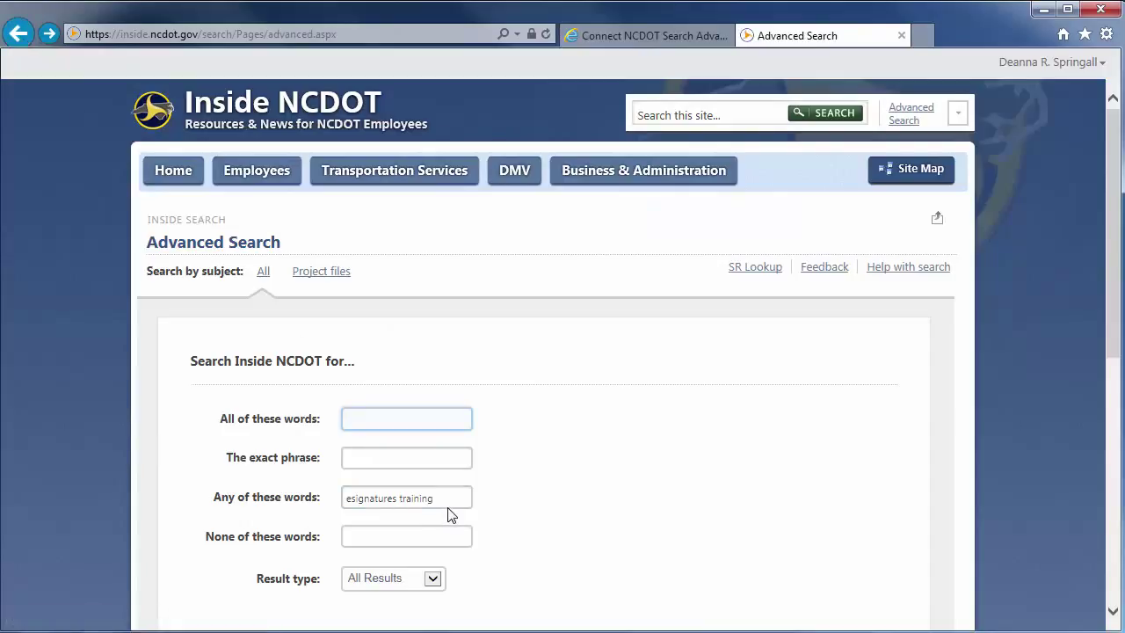
pyautogui.moveTo(448, 500); pyautogui.dragTo(318, 489)
pyautogui.hotkey('ctrl', 'c')
pyautogui.press('BackSpace')
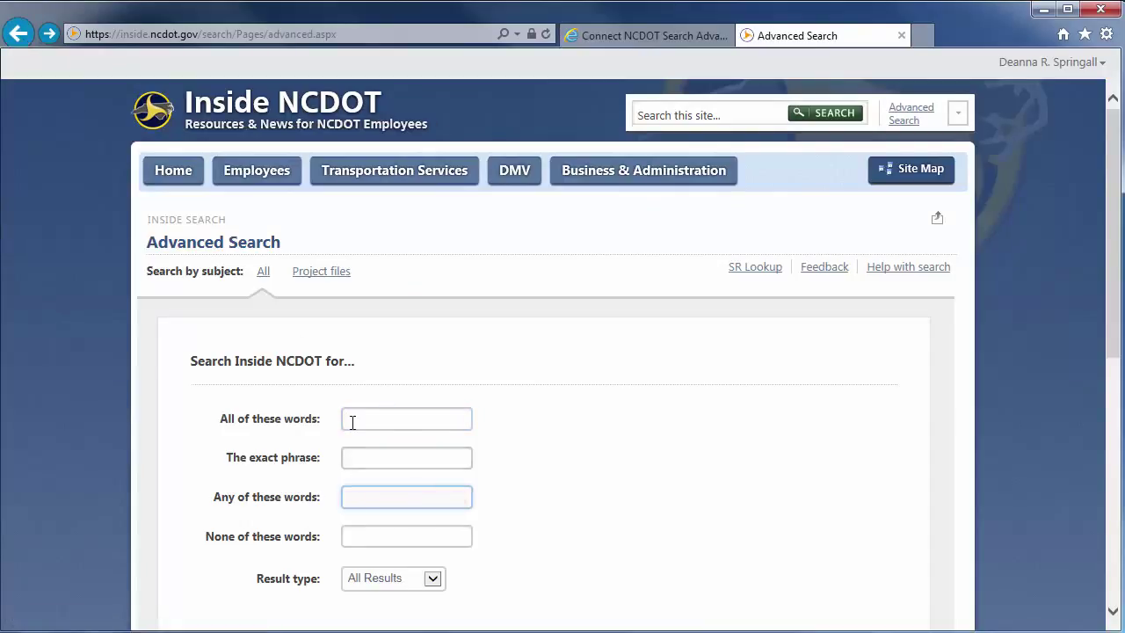
pyautogui.click(351, 419)
pyautogui.hotkey('ctrl', 'v')
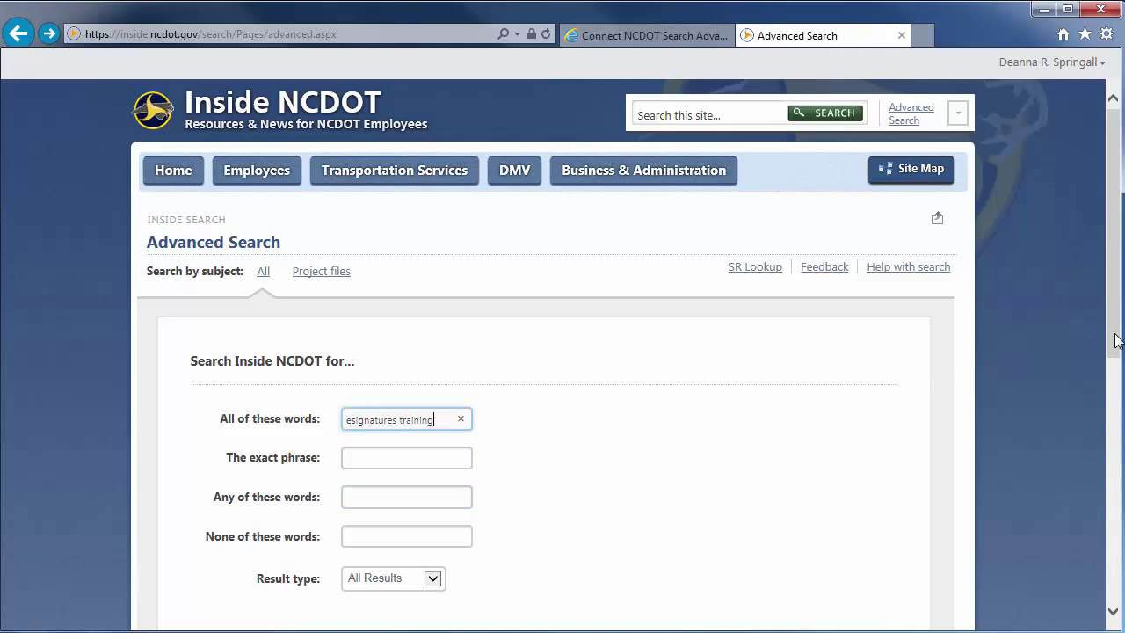
pyautogui.scroll(-3, 1116, 341)
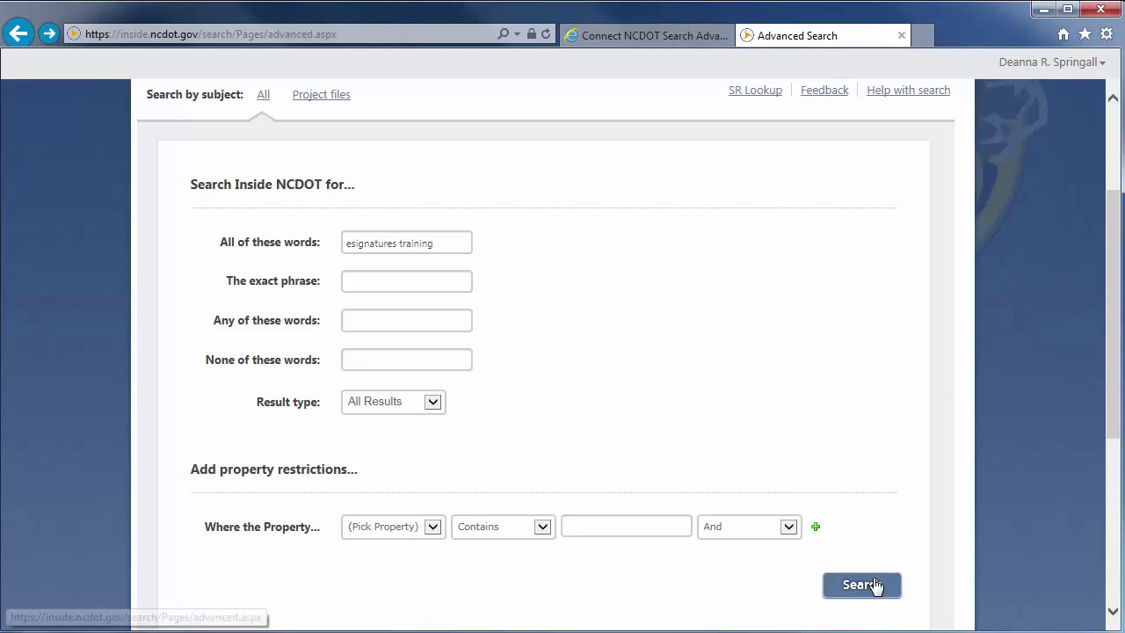
pyautogui.click(868, 590)
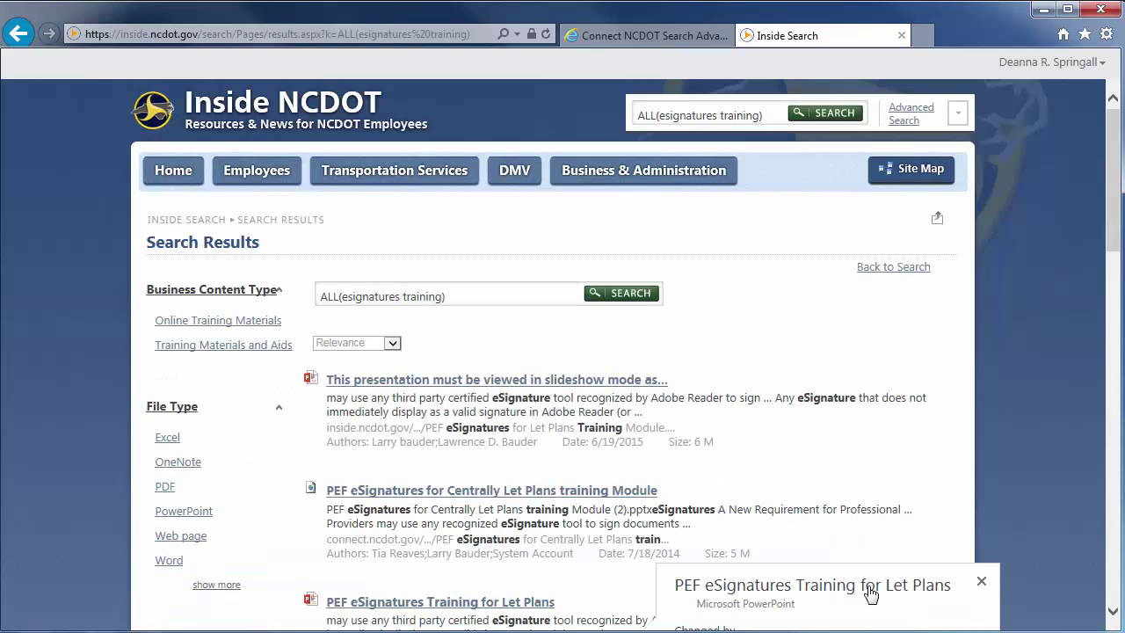
pyautogui.moveTo(1117, 195); pyautogui.dragTo(1118, 482)
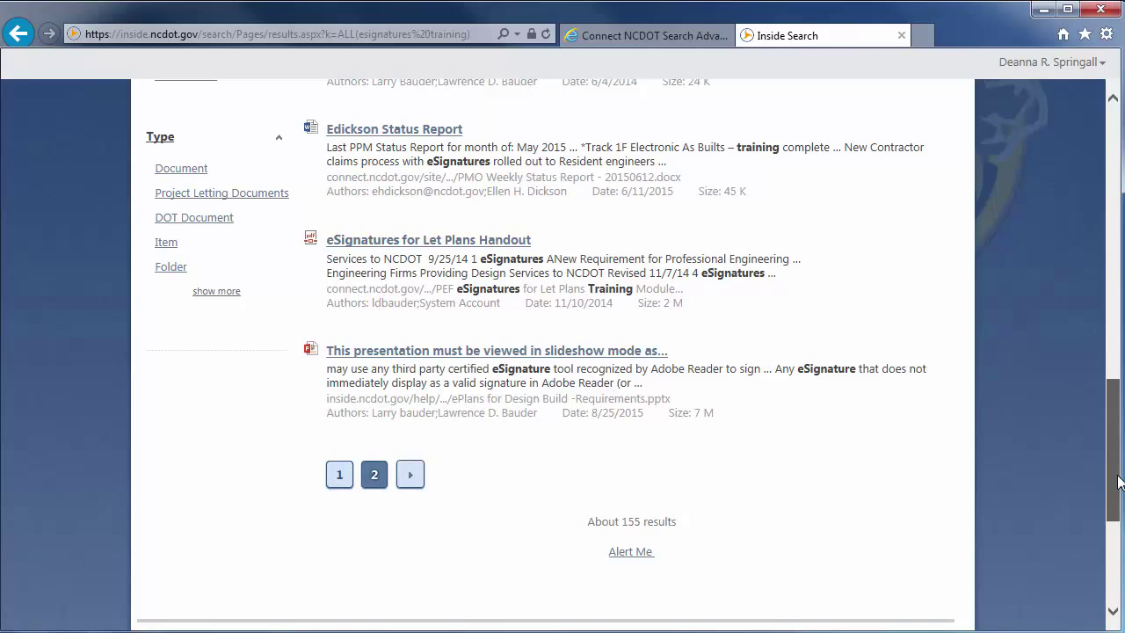
pyautogui.moveTo(1118, 481); pyautogui.dragTo(1118, 492)
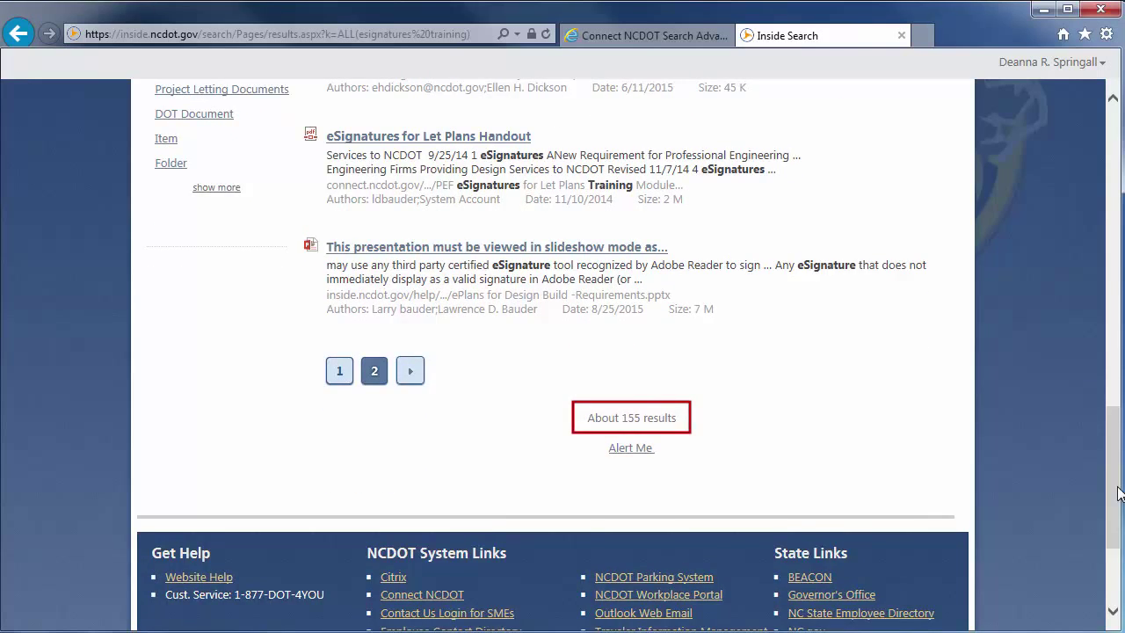
# - Return to the Advanced Search form and search for "esignatures training" as the exact phrase instead of all of these words
pyautogui.click(19, 35)
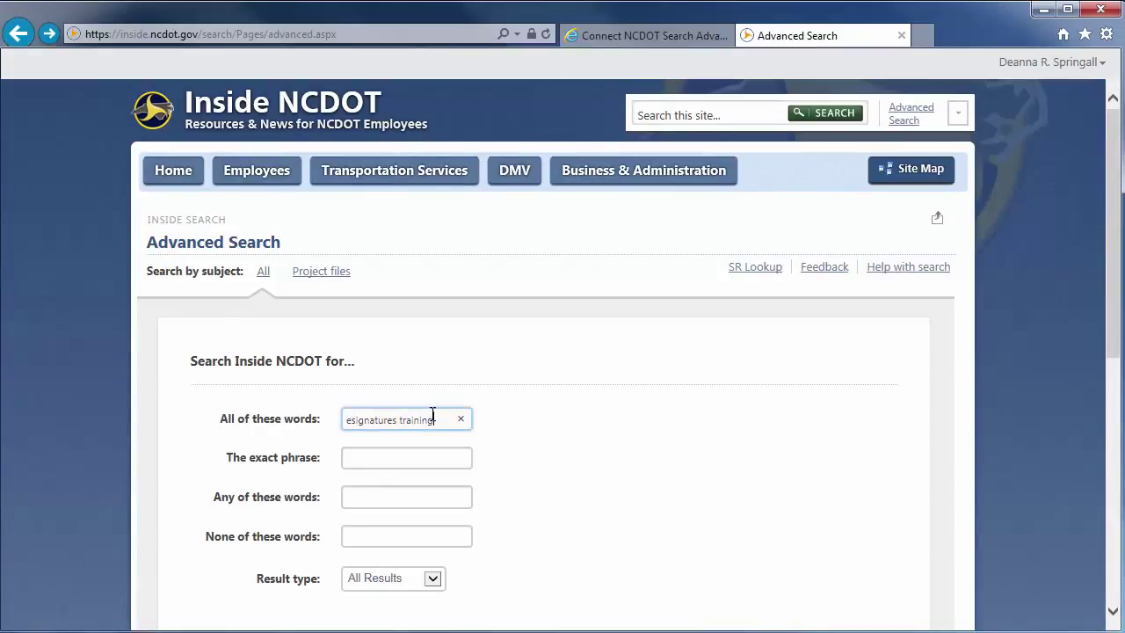
pyautogui.click(437, 420)
pyautogui.moveTo(437, 420); pyautogui.dragTo(309, 419)
pyautogui.hotkey('ctrl', 'x')
pyautogui.click(364, 459)
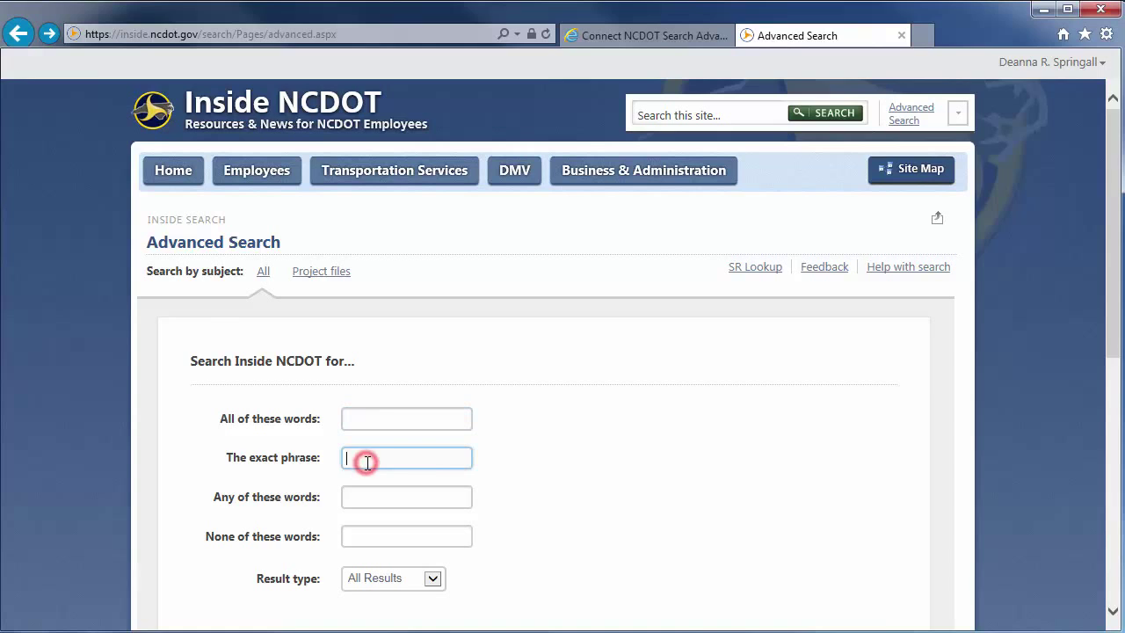
pyautogui.hotkey('ctrl', 'v')
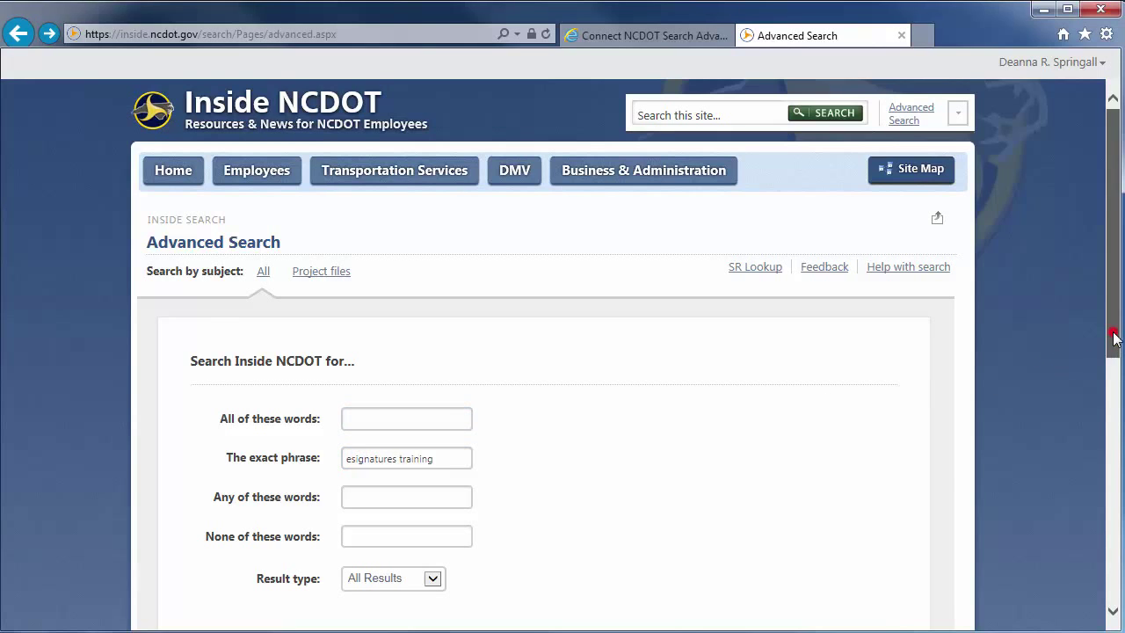
pyautogui.moveTo(1112, 333); pyautogui.dragTo(1116, 450)
pyautogui.click(861, 519)
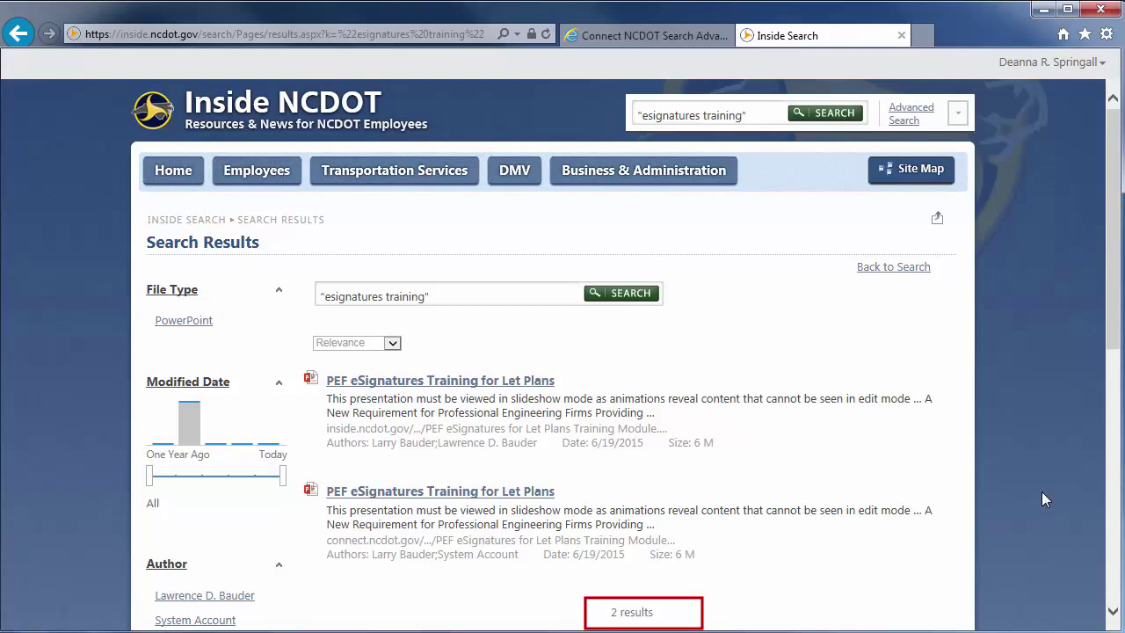
# - Go back, clear the exact phrase, search with "esignatures training" as none of these words, and check the result total
pyautogui.click(16, 37)
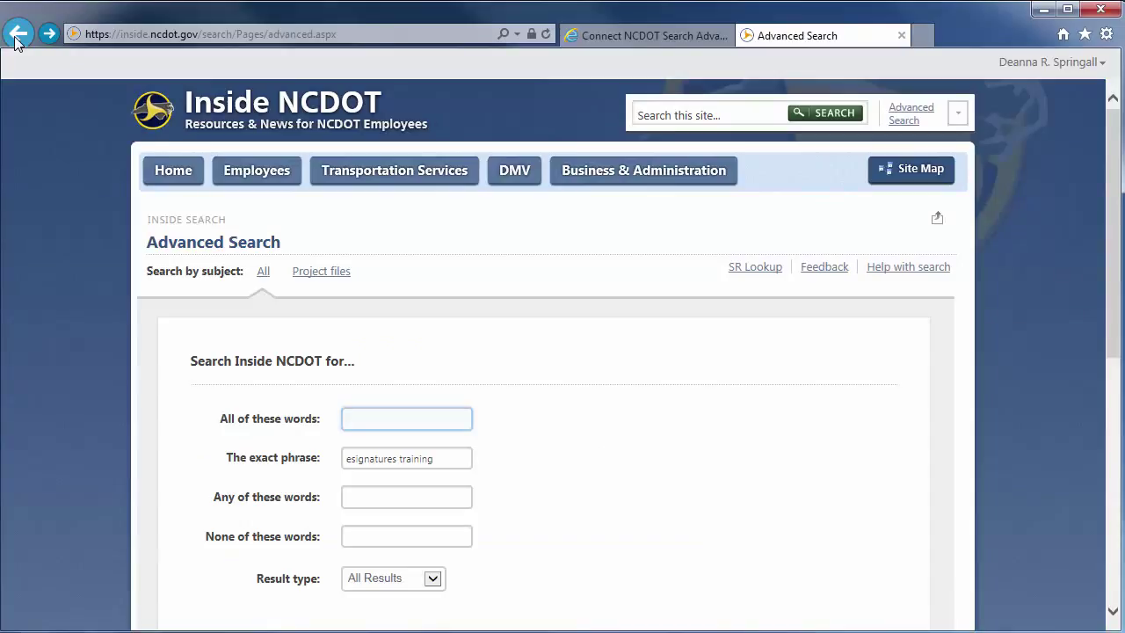
pyautogui.tripleClick(452, 460)
pyautogui.press('Delete')
pyautogui.click(350, 537)
pyautogui.hotkey('ctrl', 'v')
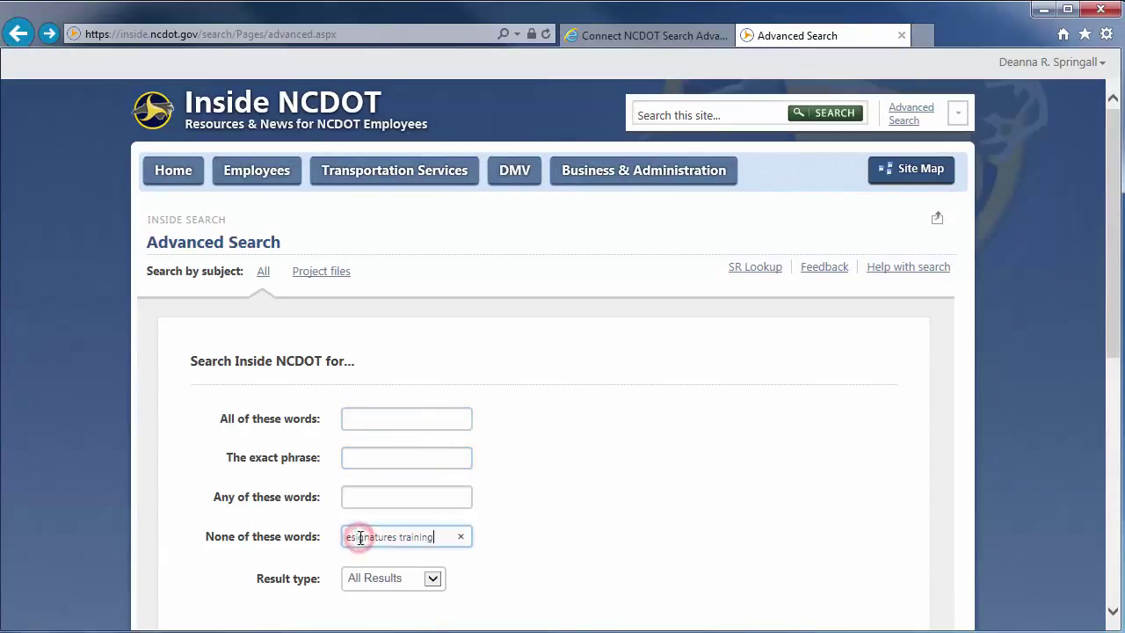
pyautogui.scroll(-3, 1114, 349)
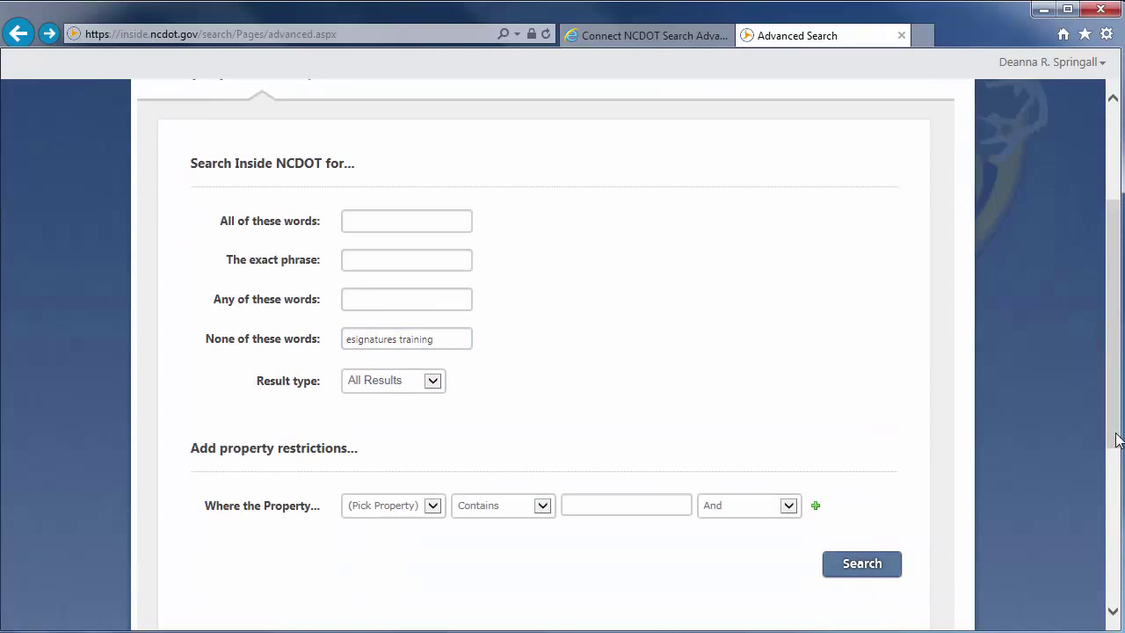
pyautogui.click(876, 570)
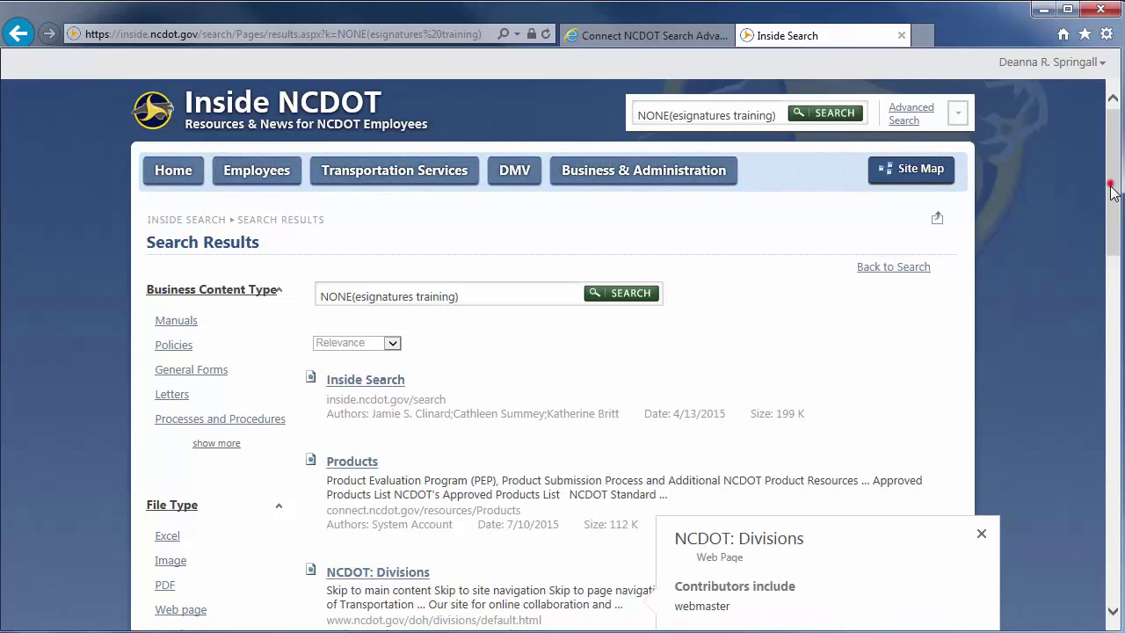
pyautogui.scroll(-10, 1109, 188)
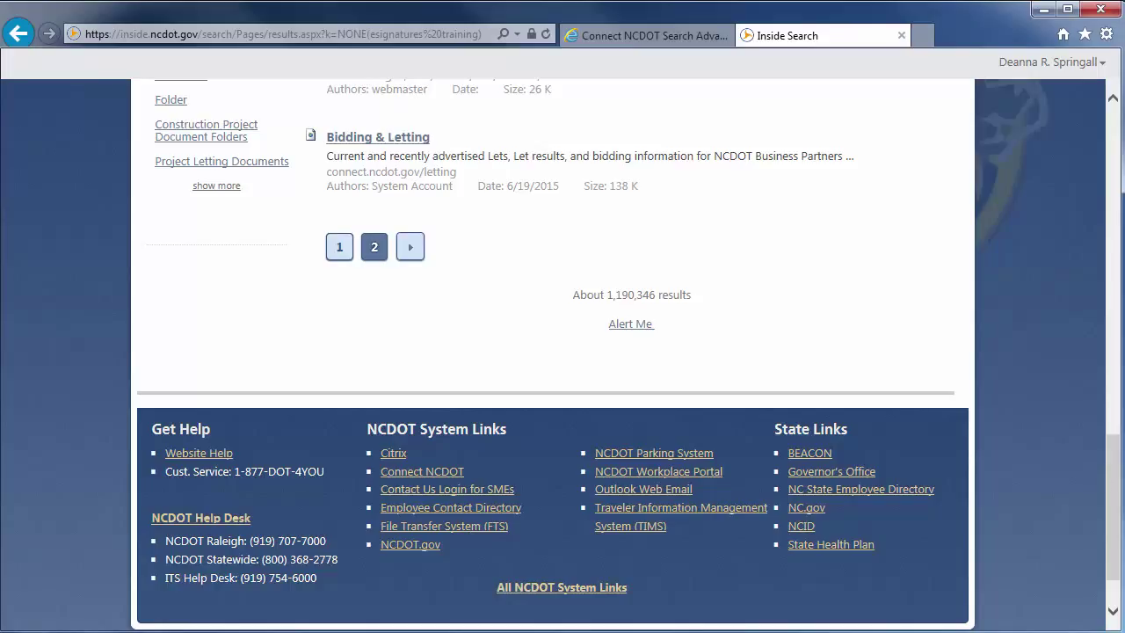
# - Return to the form, search for all of the words "esignatures" with the excluded words cleared, and check the result total
pyautogui.click(21, 35)
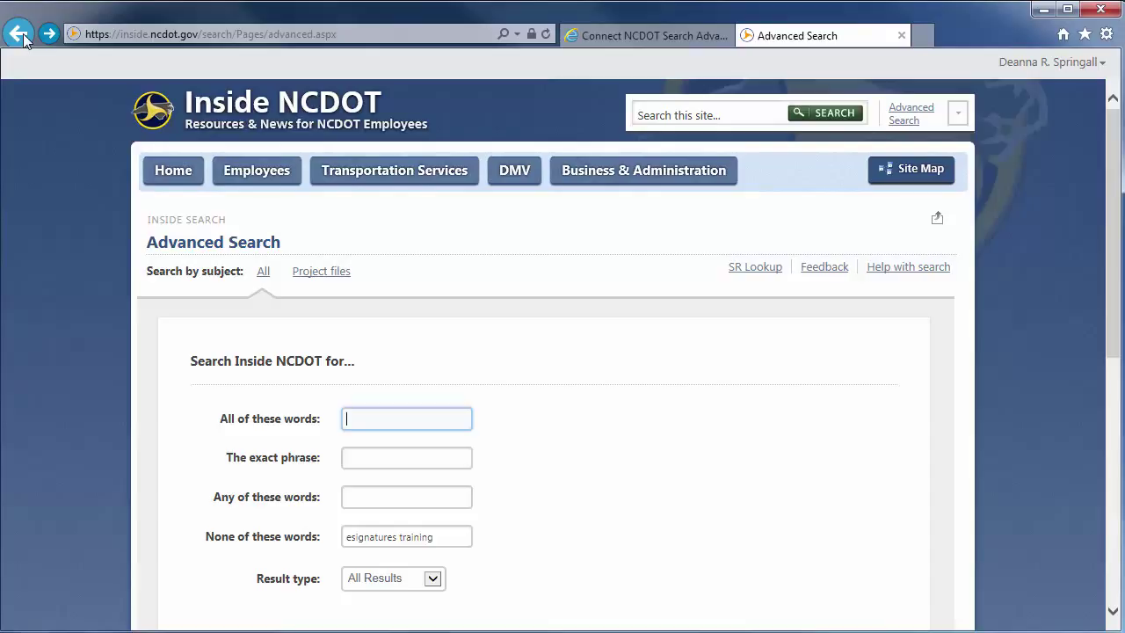
pyautogui.write('esignatures')
pyautogui.moveTo(446, 536); pyautogui.dragTo(312, 530)
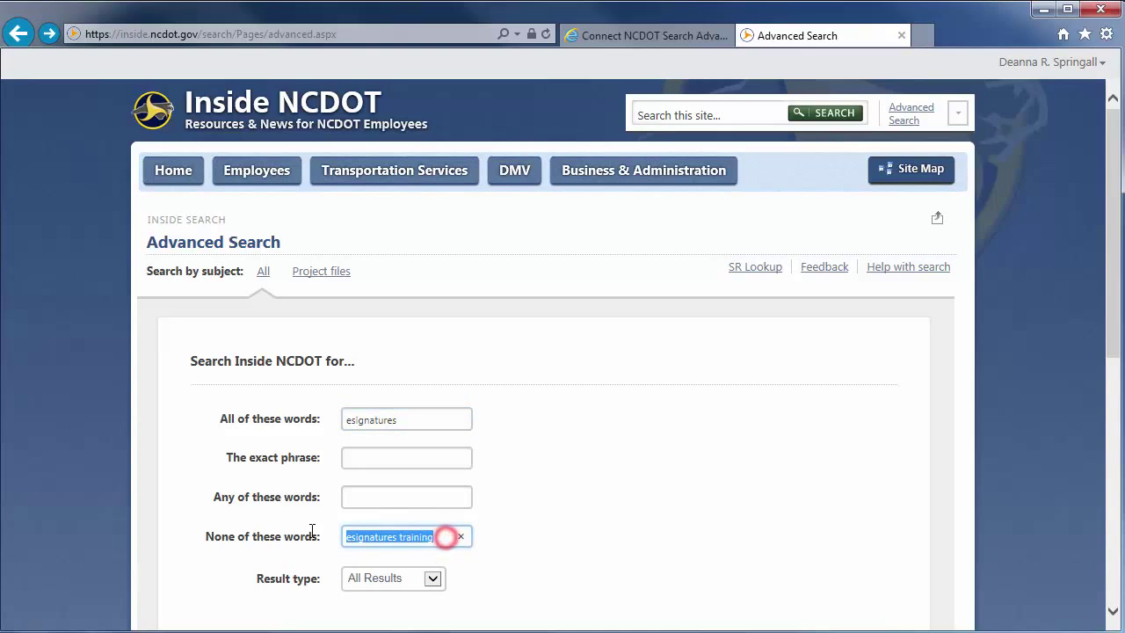
pyautogui.press('Delete')
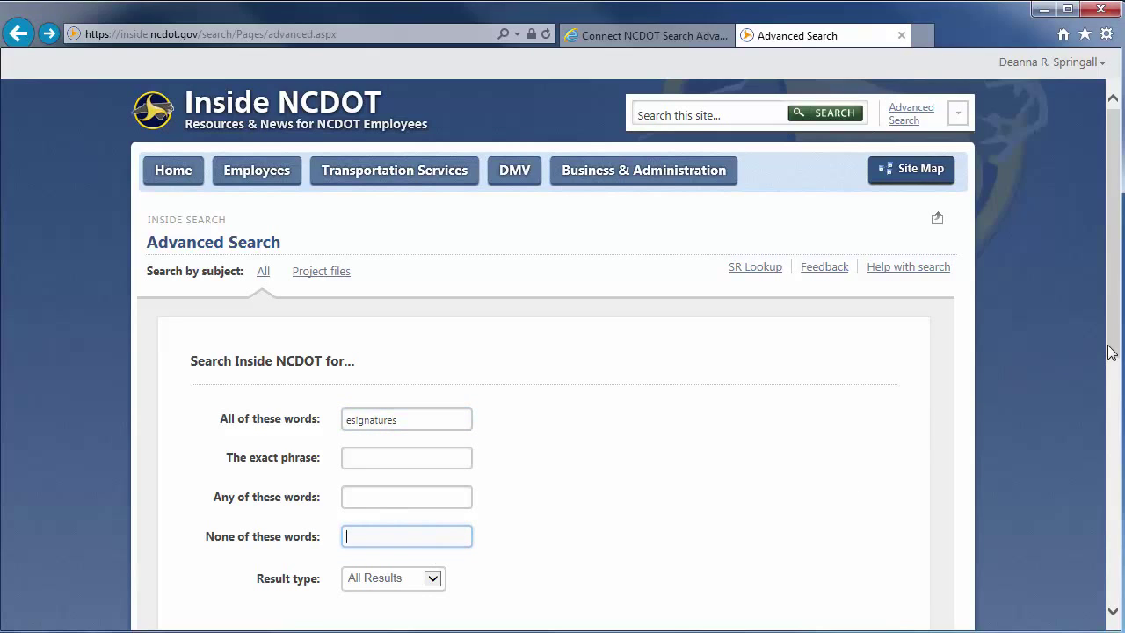
pyautogui.moveTo(1111, 351); pyautogui.dragTo(1111, 439)
pyautogui.click(854, 564)
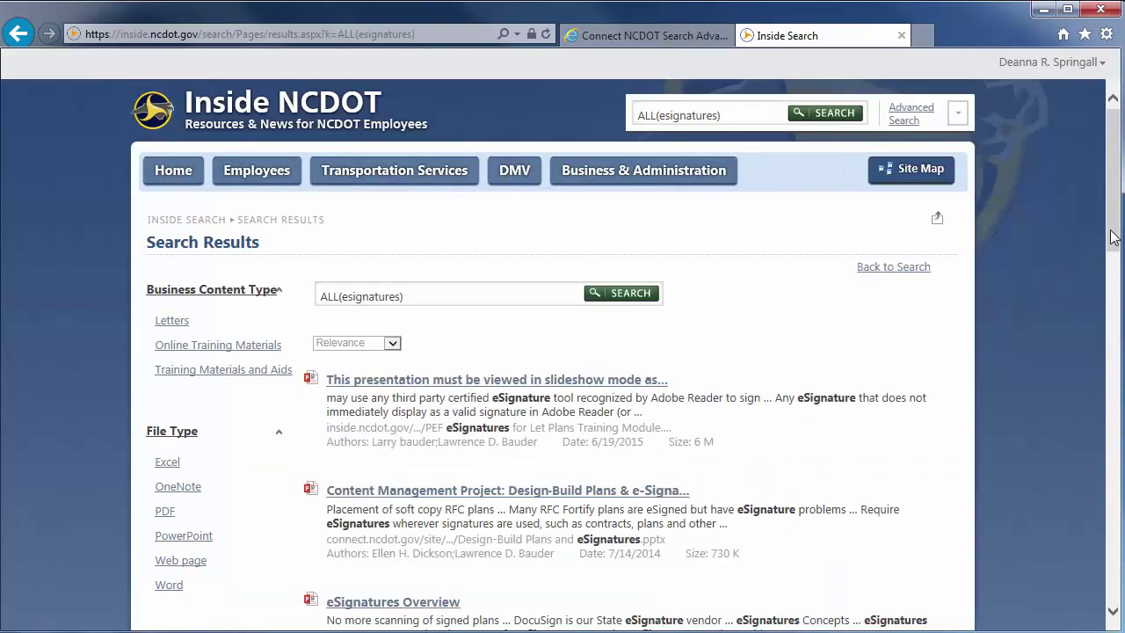
pyautogui.moveTo(1112, 237); pyautogui.dragTo(1120, 547)
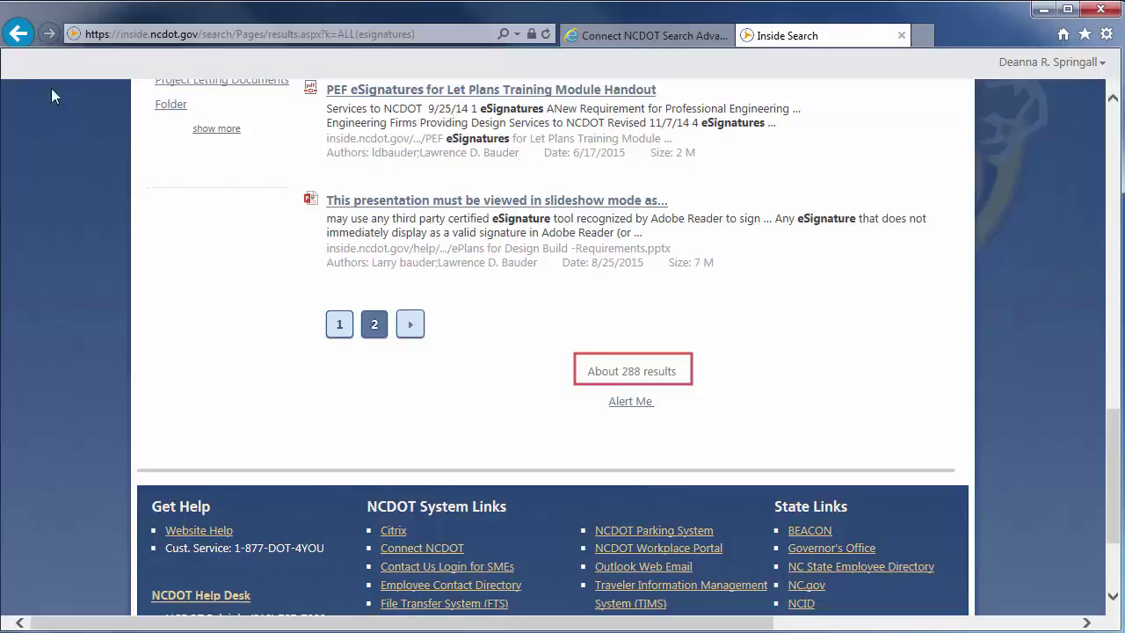
# - Return to the form, search for all of the words "esignatures" with none of the words "training", and check the result total
pyautogui.click(11, 35)
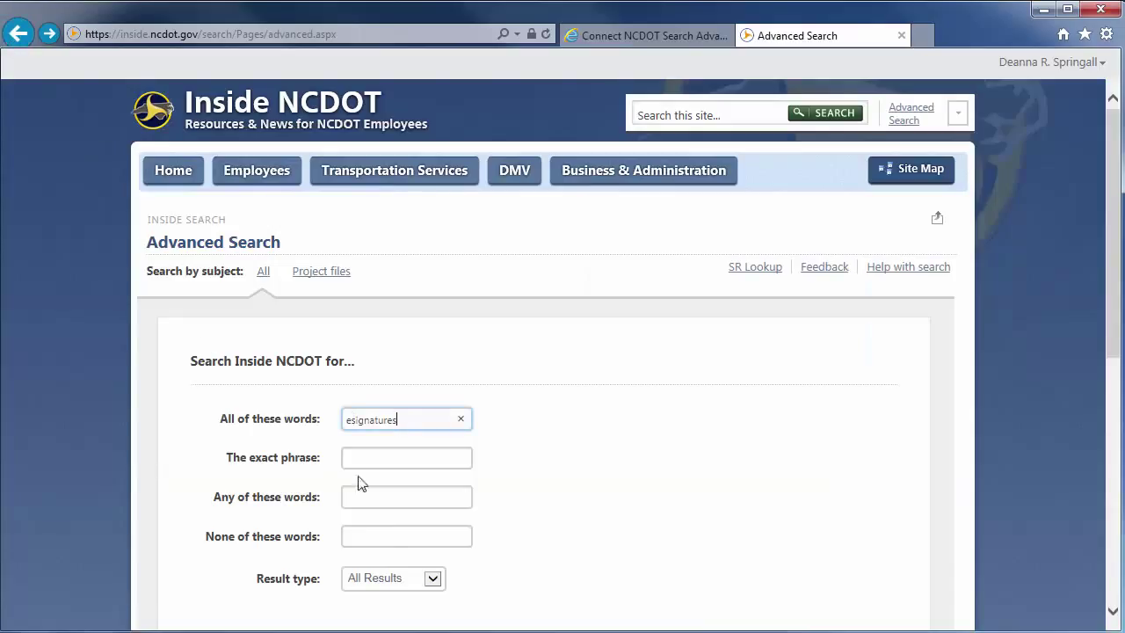
pyautogui.click(389, 537)
pyautogui.write('training')
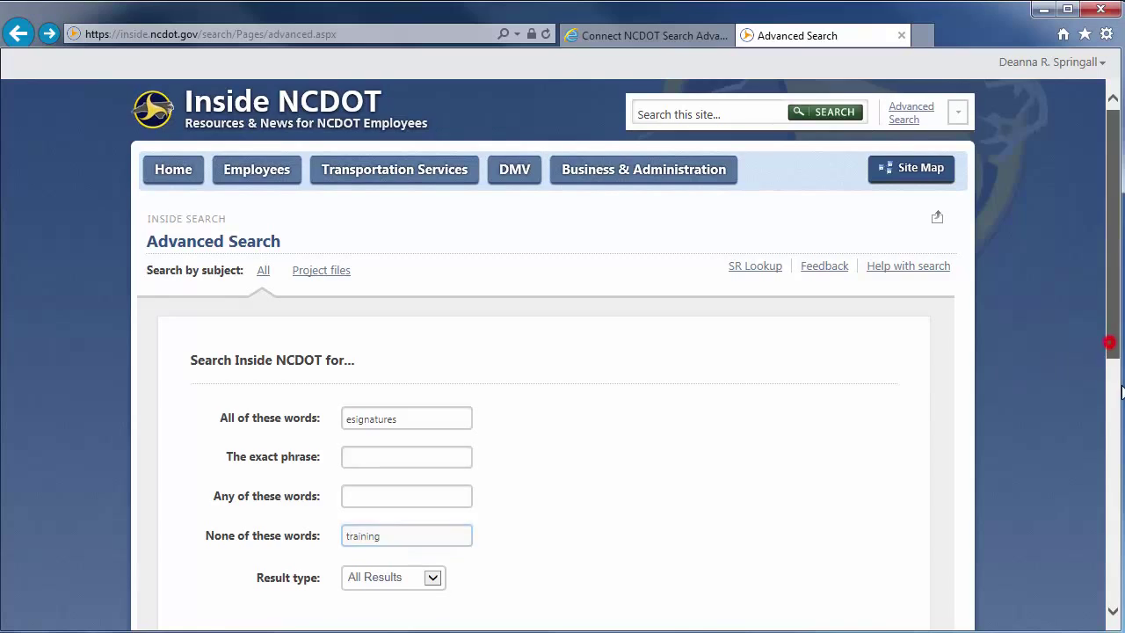
pyautogui.moveTo(1110, 343); pyautogui.dragTo(1110, 475)
pyautogui.click(868, 483)
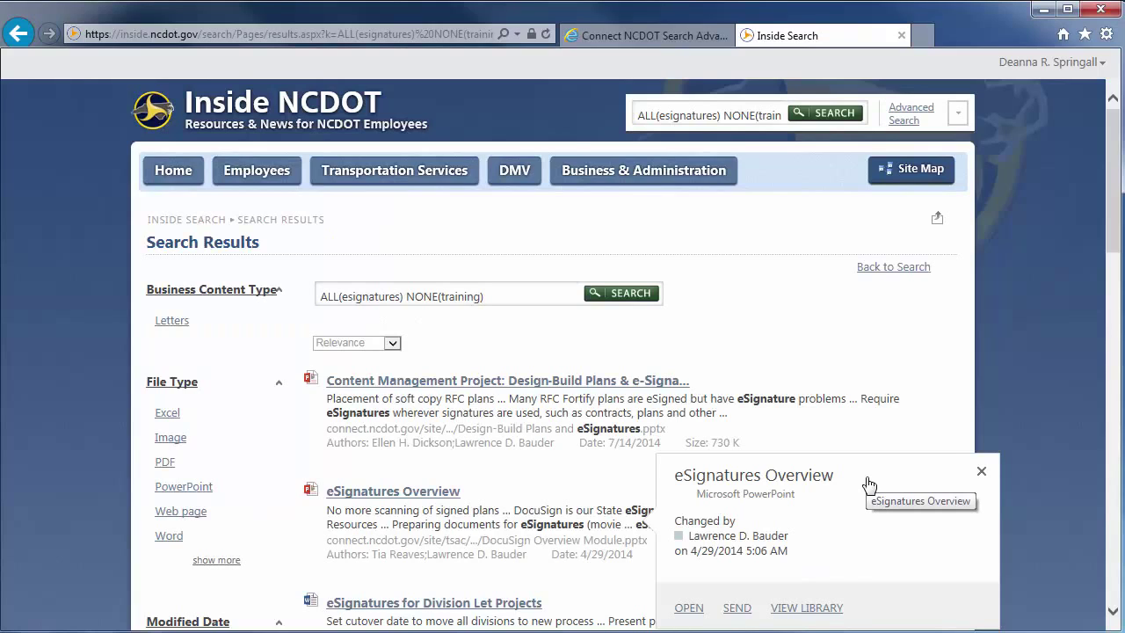
pyautogui.moveTo(1109, 220); pyautogui.dragTo(1114, 496)
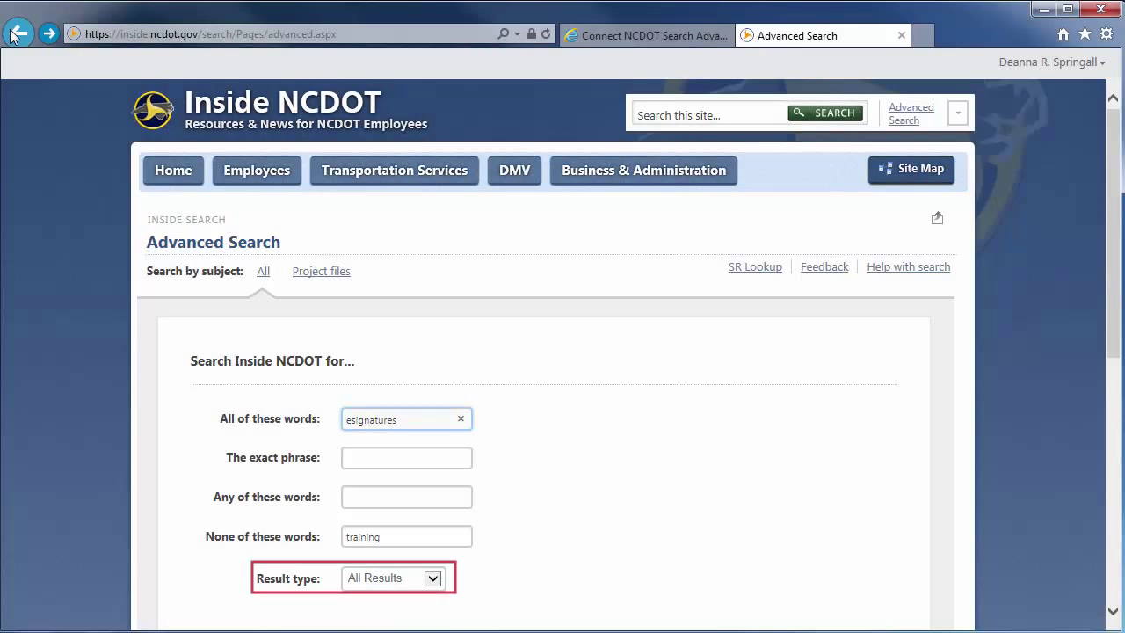
# - Examine the available result types on the Advanced Search form, keeping All Results selected
pyautogui.moveTo(1111, 306); pyautogui.dragTo(1110, 400)
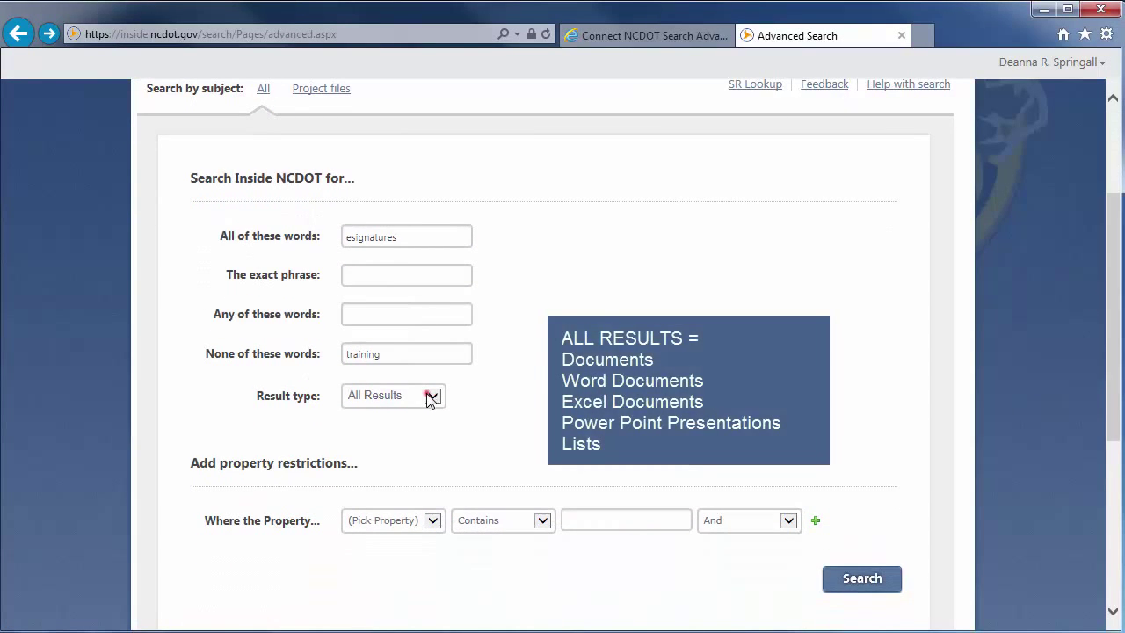
pyautogui.click(431, 397)
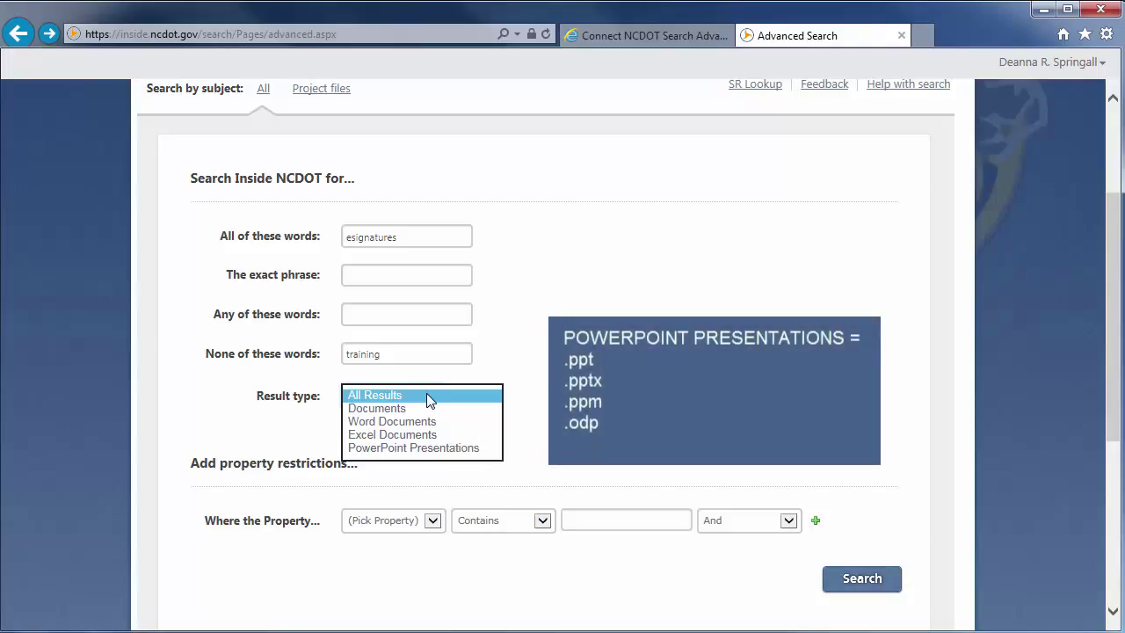
pyautogui.click(428, 397)
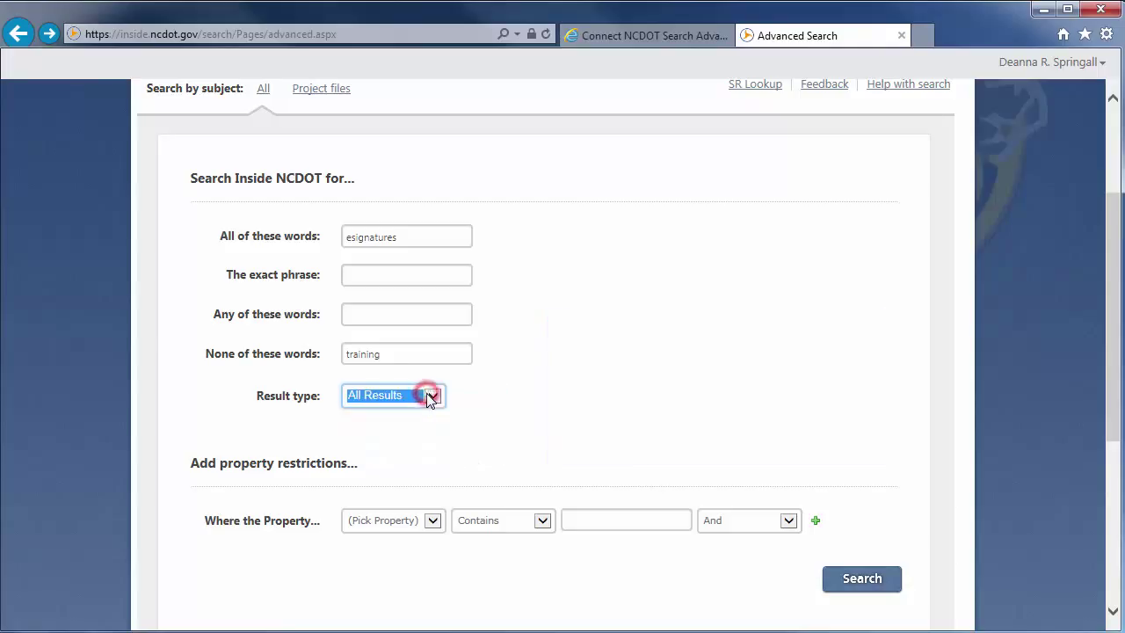
# - Move "training" from the excluded words to all of these words beside "esignatures", search, and check the result total
pyautogui.doubleClick(395, 354)
pyautogui.hotkey('ctrl', 'c')
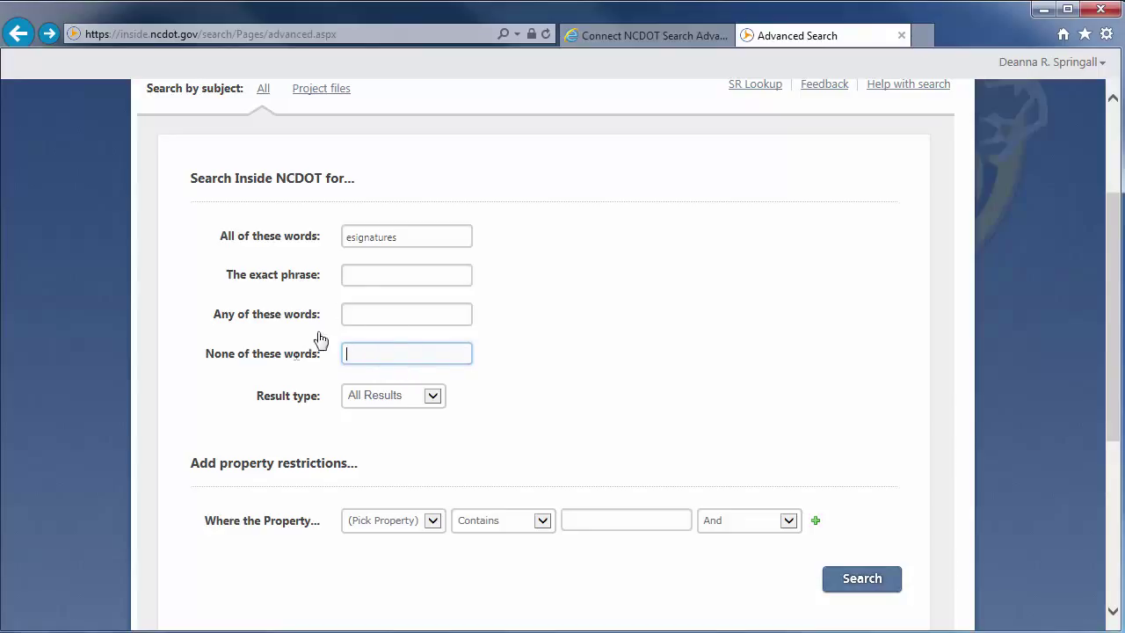
pyautogui.click(395, 234)
pyautogui.hotkey('ctrl', 'v')
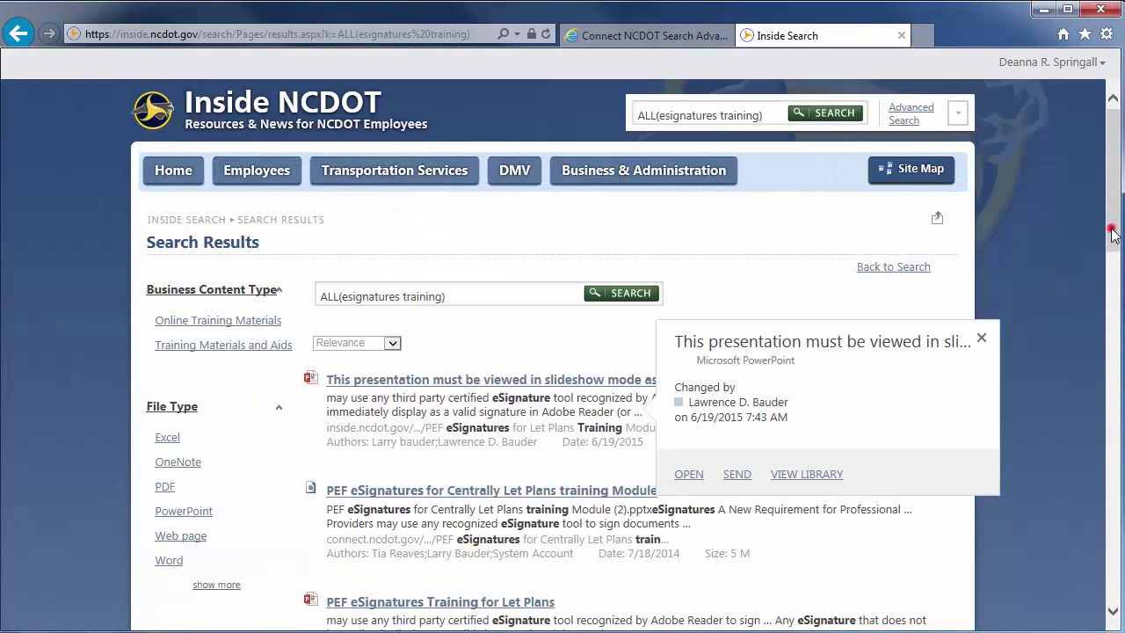
pyautogui.scroll(-10, 1113, 233)
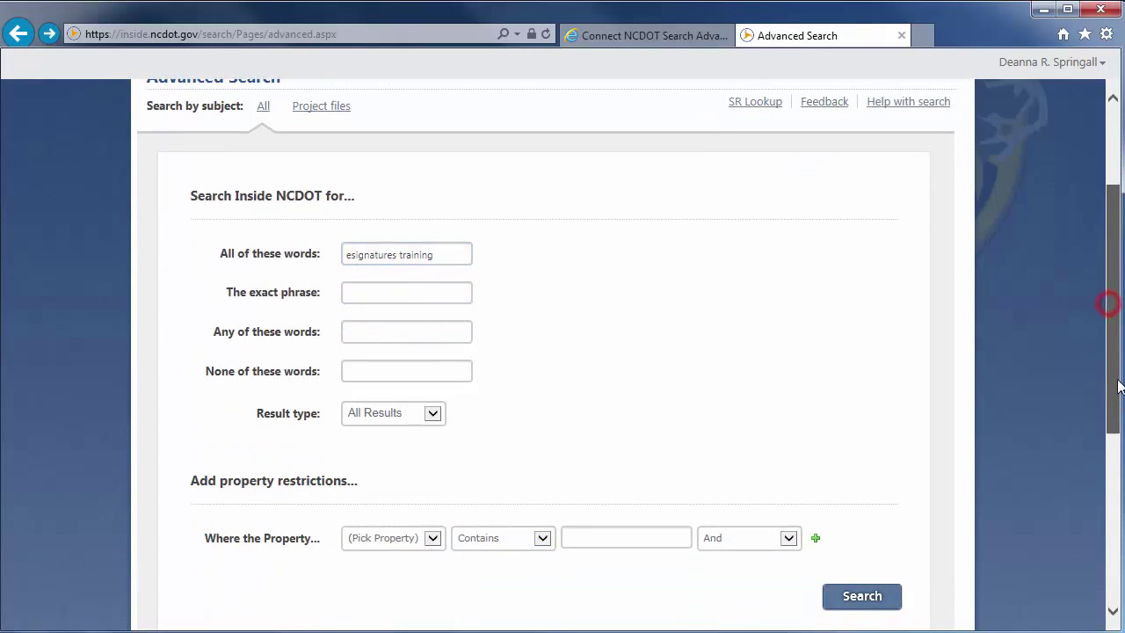
# - Set the result type to PowerPoint Presentations for the "esignatures training" search
pyautogui.click(431, 392)
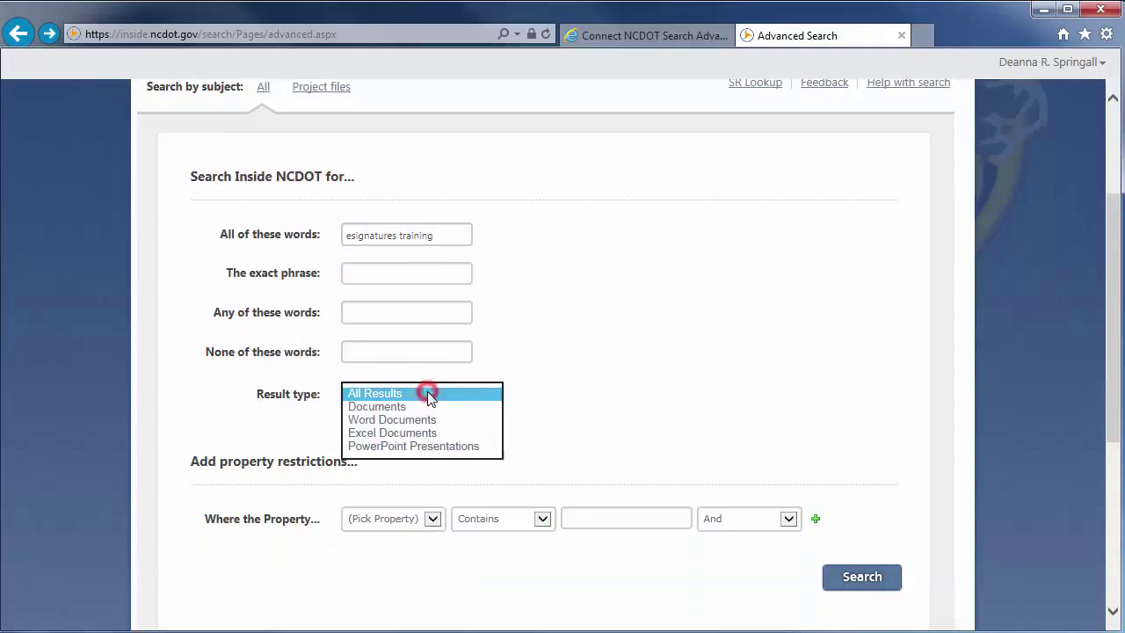
pyautogui.click(433, 446)
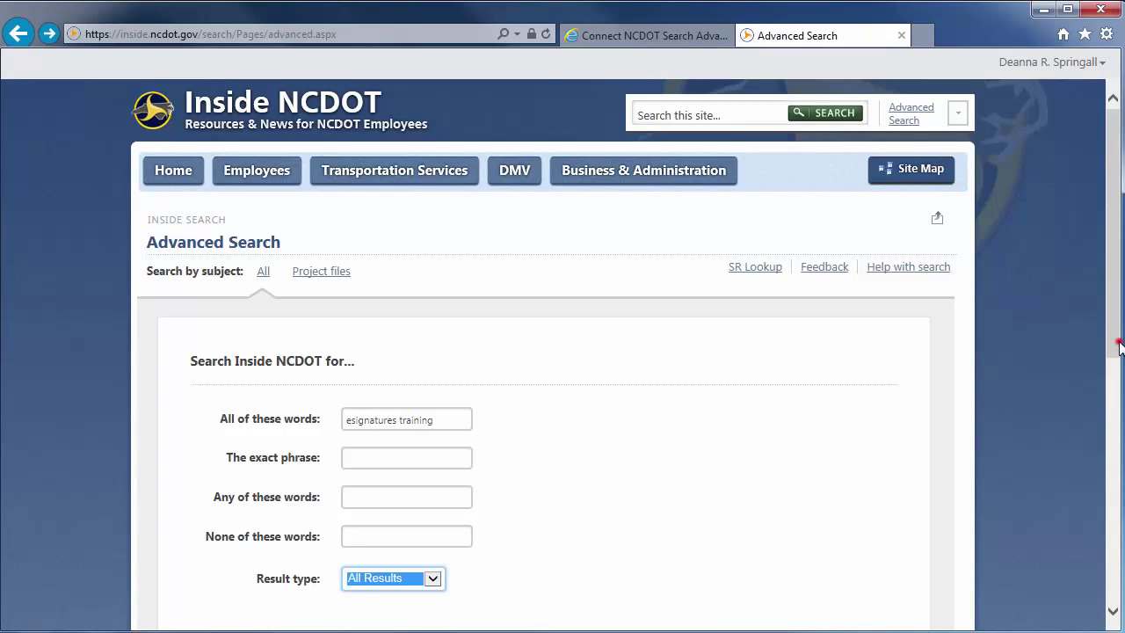
# - Search for all of the words "esignatures training" with the All Results type, and check the result total
pyautogui.click(1119, 346)
pyautogui.click(863, 497)
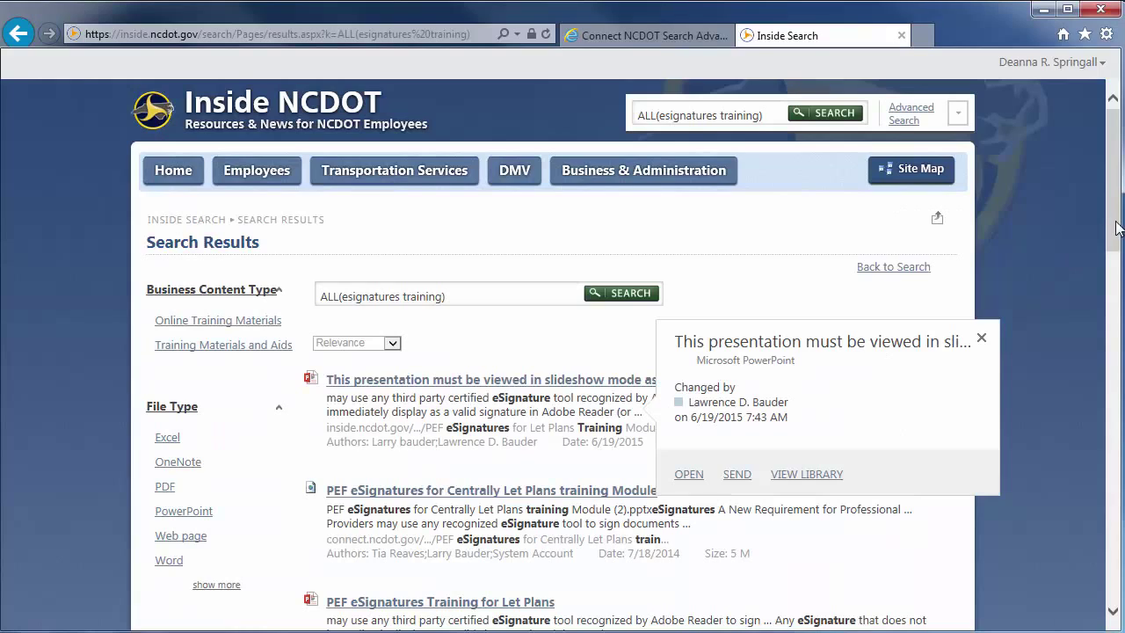
pyautogui.moveTo(1117, 227); pyautogui.dragTo(1120, 553)
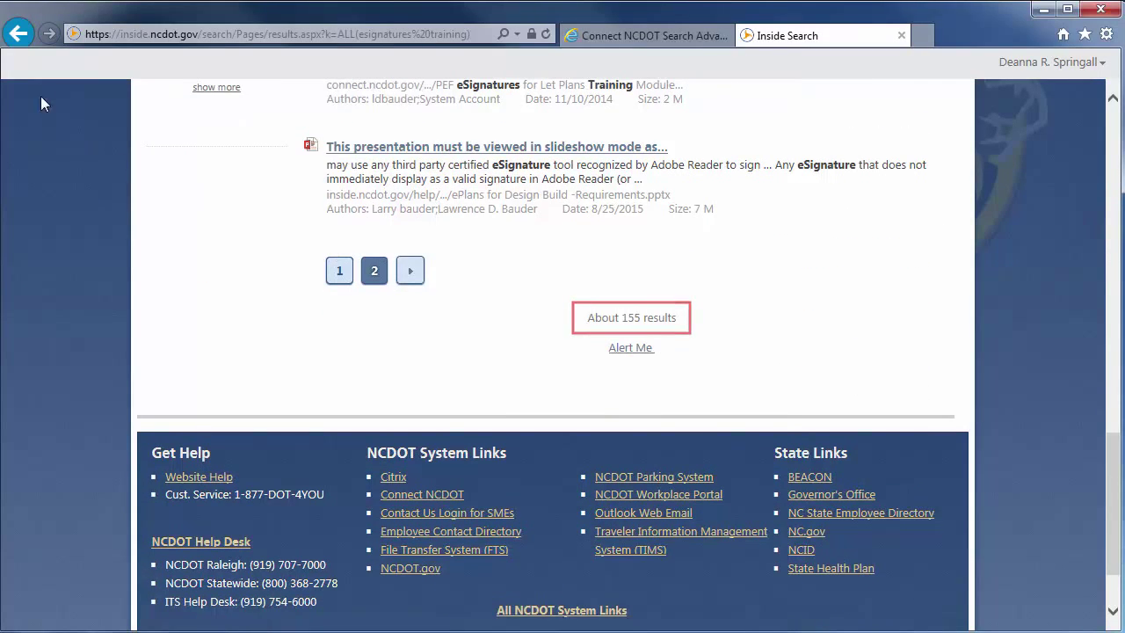
# - Return to the form, search with a property restriction where Author equals the author's full name, and check the result total
pyautogui.click(18, 35)
pyautogui.moveTo(1114, 222); pyautogui.dragTo(1094, 330)
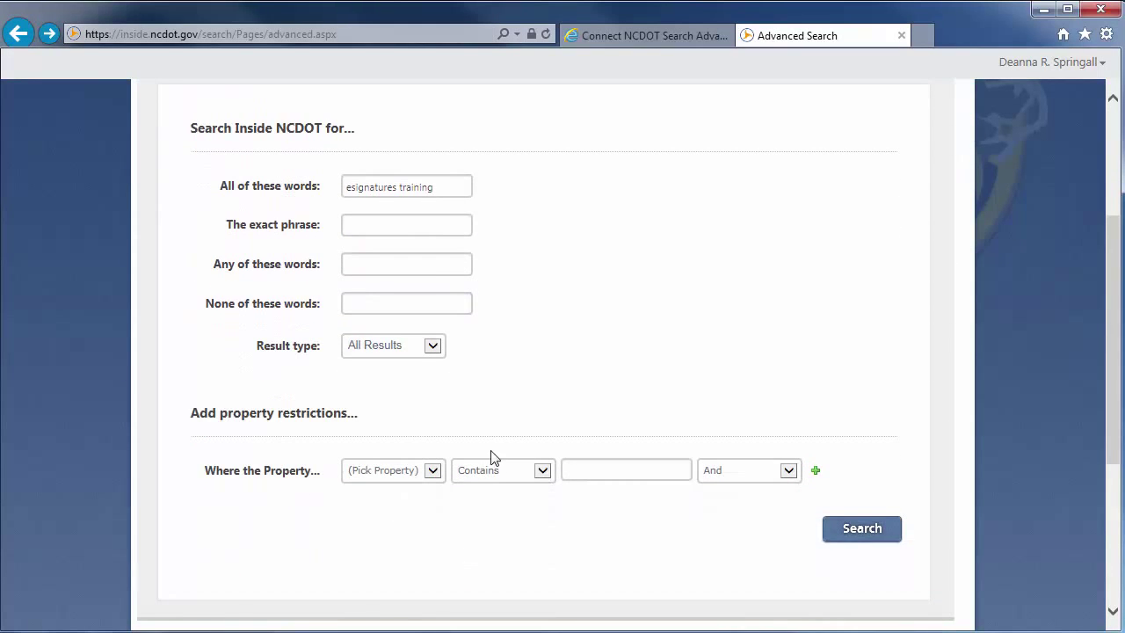
pyautogui.click(424, 472)
pyautogui.click(424, 478)
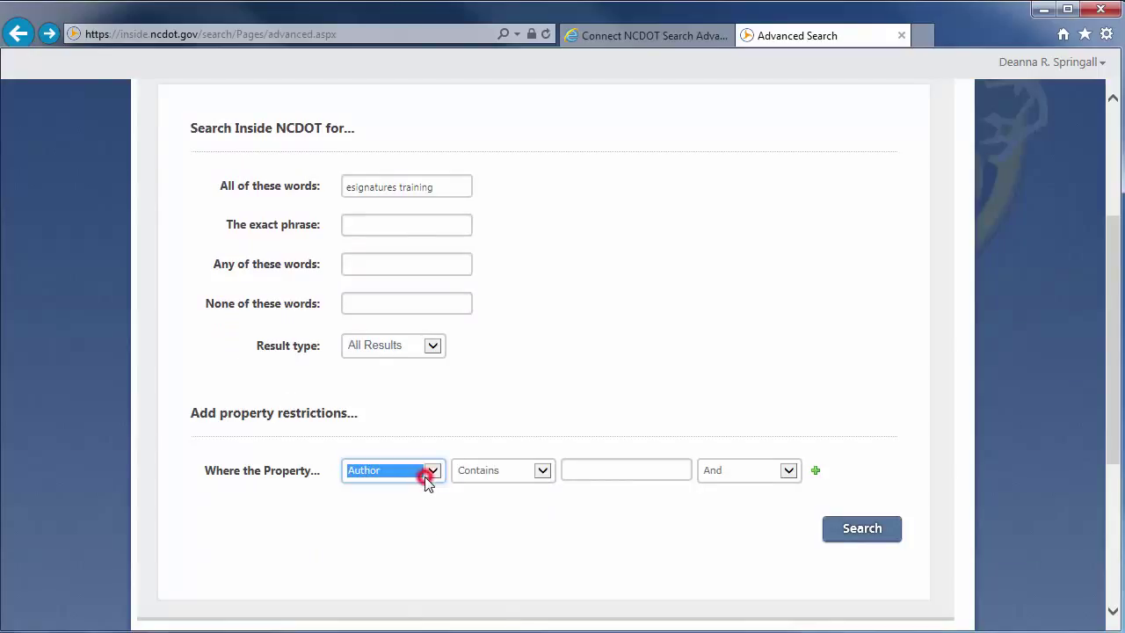
pyautogui.click(543, 471)
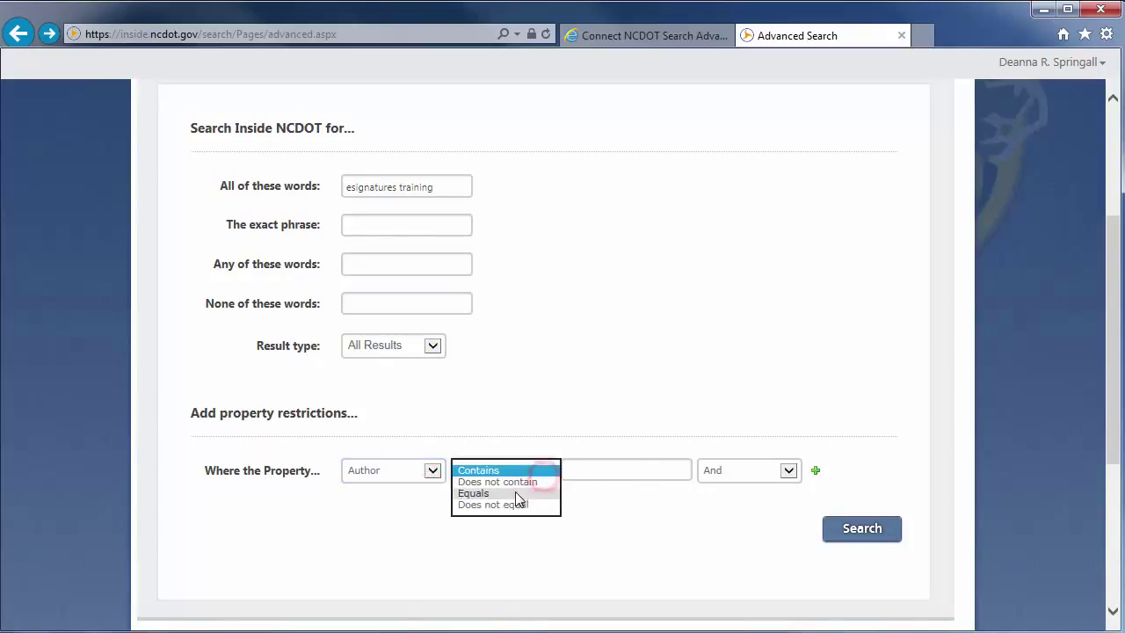
pyautogui.click(515, 493)
pyautogui.click(575, 470)
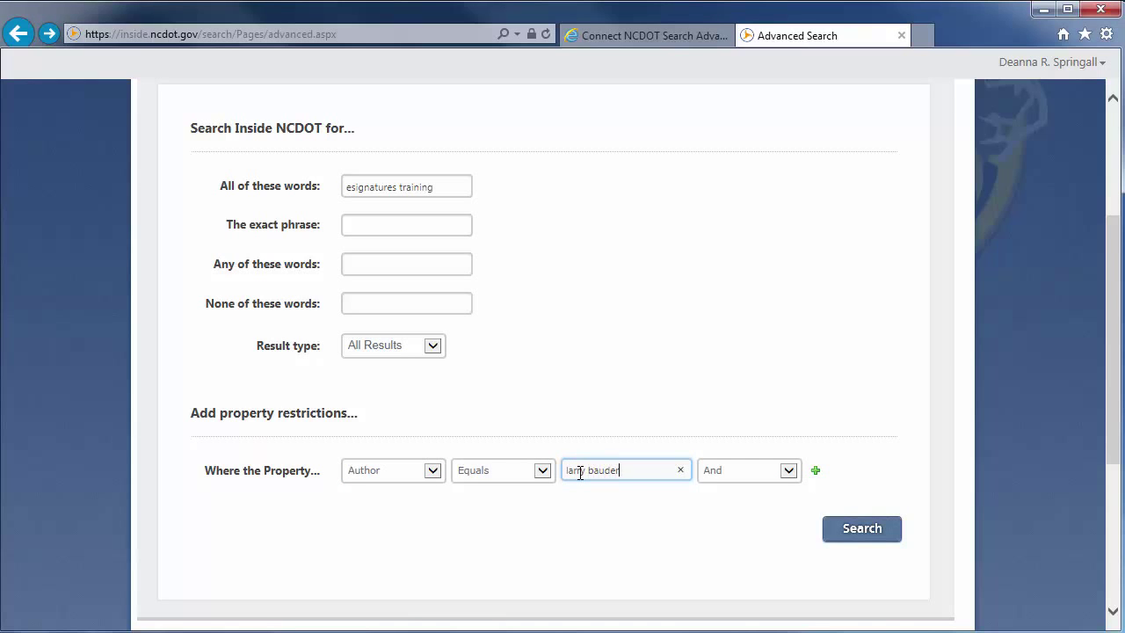
pyautogui.click(859, 528)
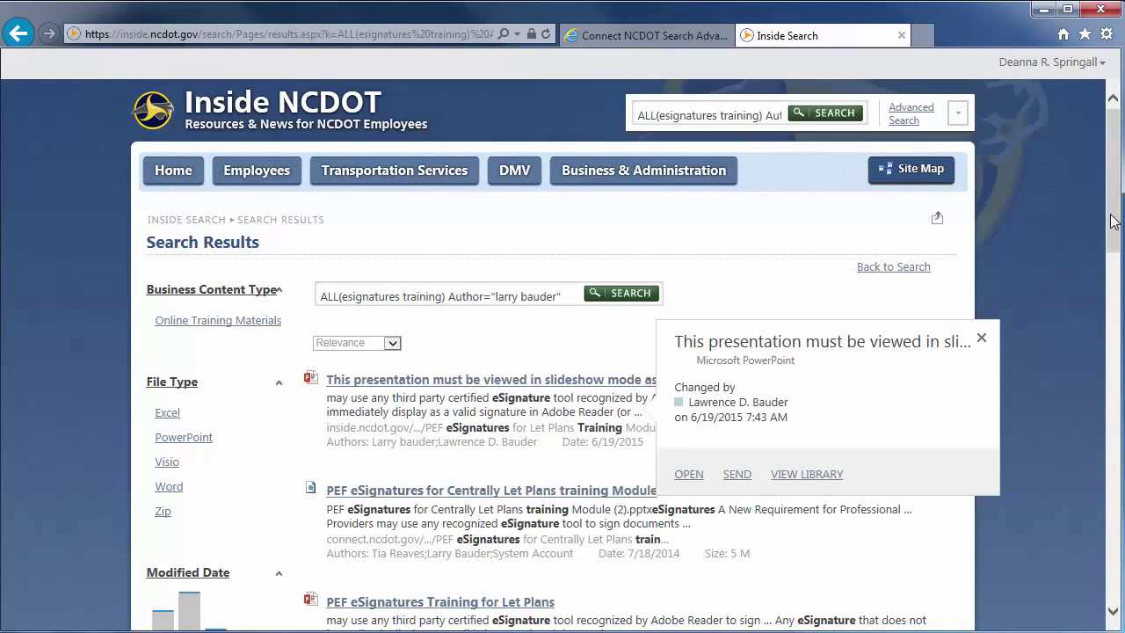
pyautogui.moveTo(1114, 221); pyautogui.dragTo(1114, 509)
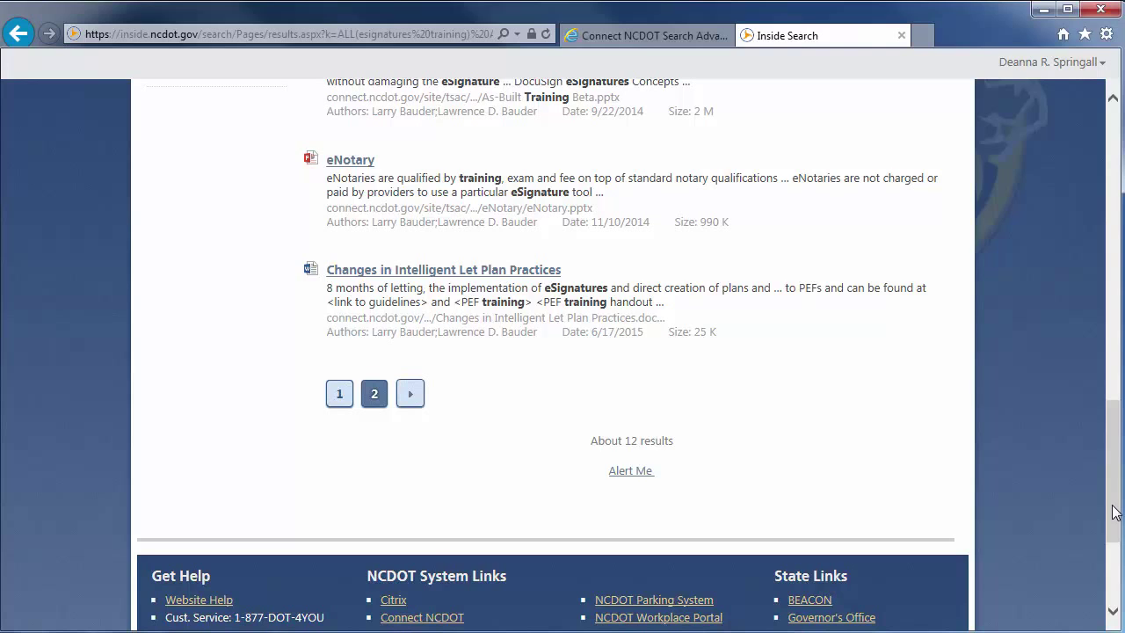
# - Go back, change the restriction to Author Contains with only the author's surname, search, and check the result total
pyautogui.click(17, 33)
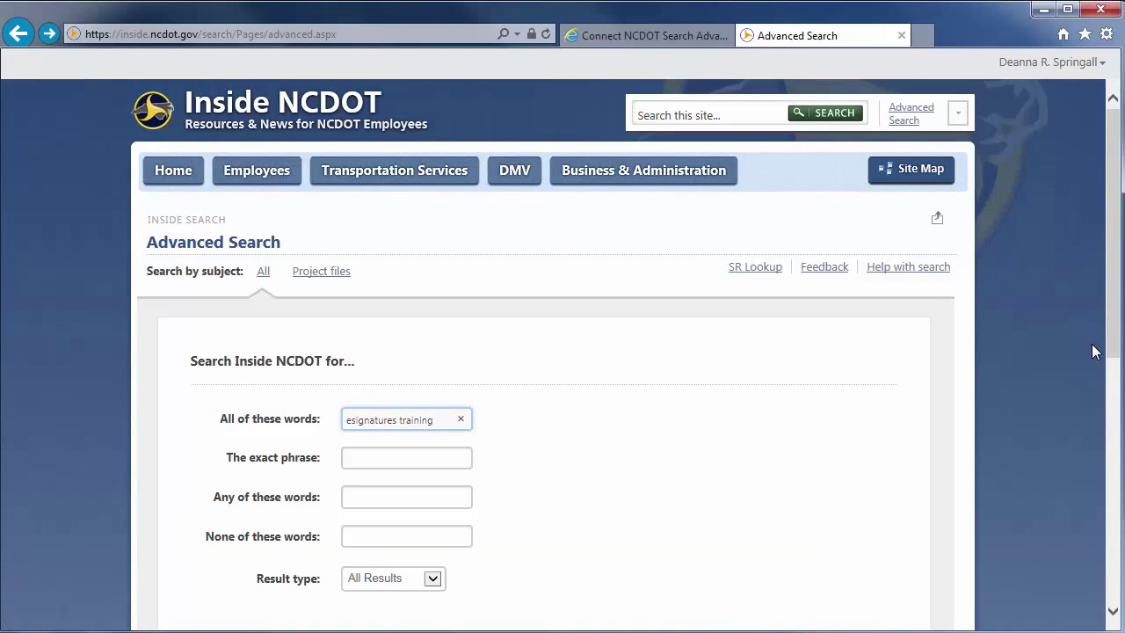
pyautogui.moveTo(1114, 352); pyautogui.dragTo(1097, 416)
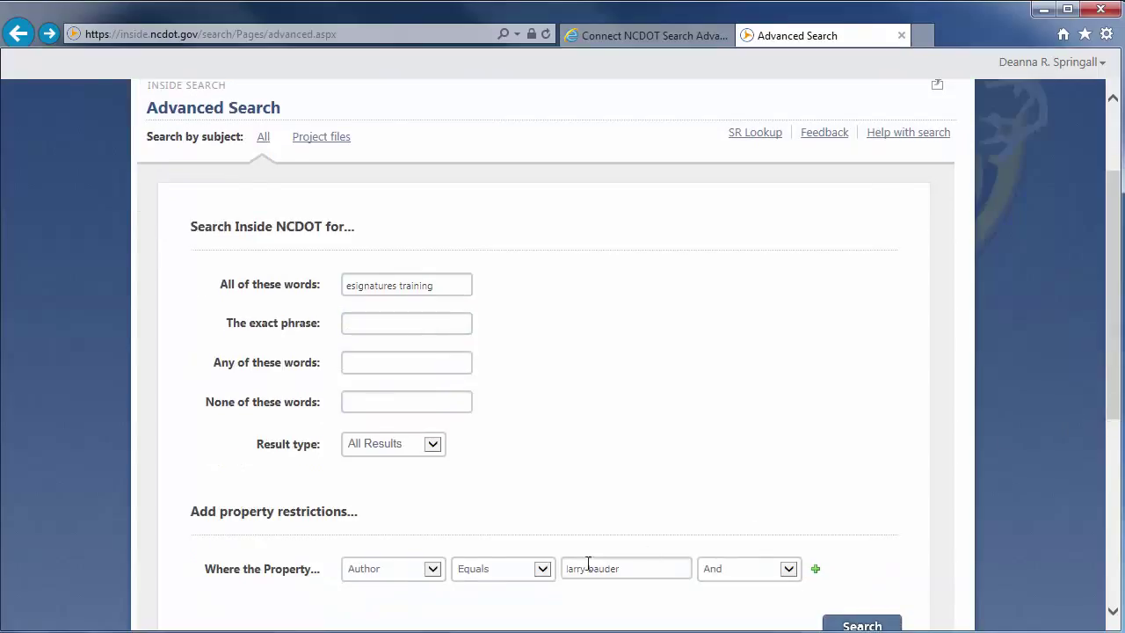
pyautogui.click(535, 571)
pyautogui.click(530, 543)
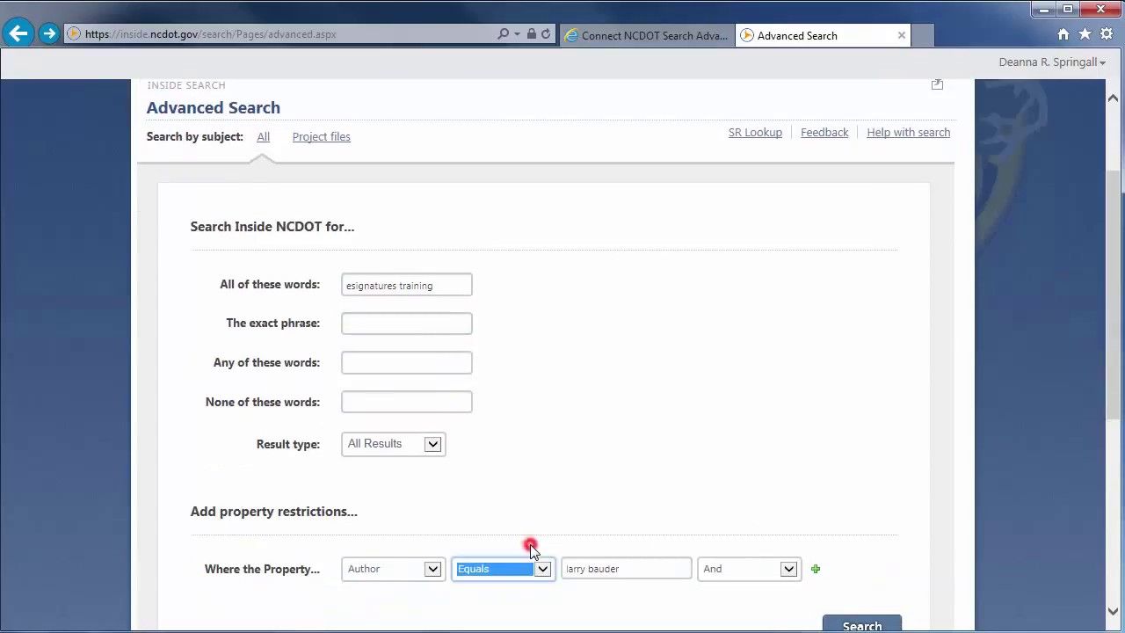
pyautogui.doubleClick(588, 569)
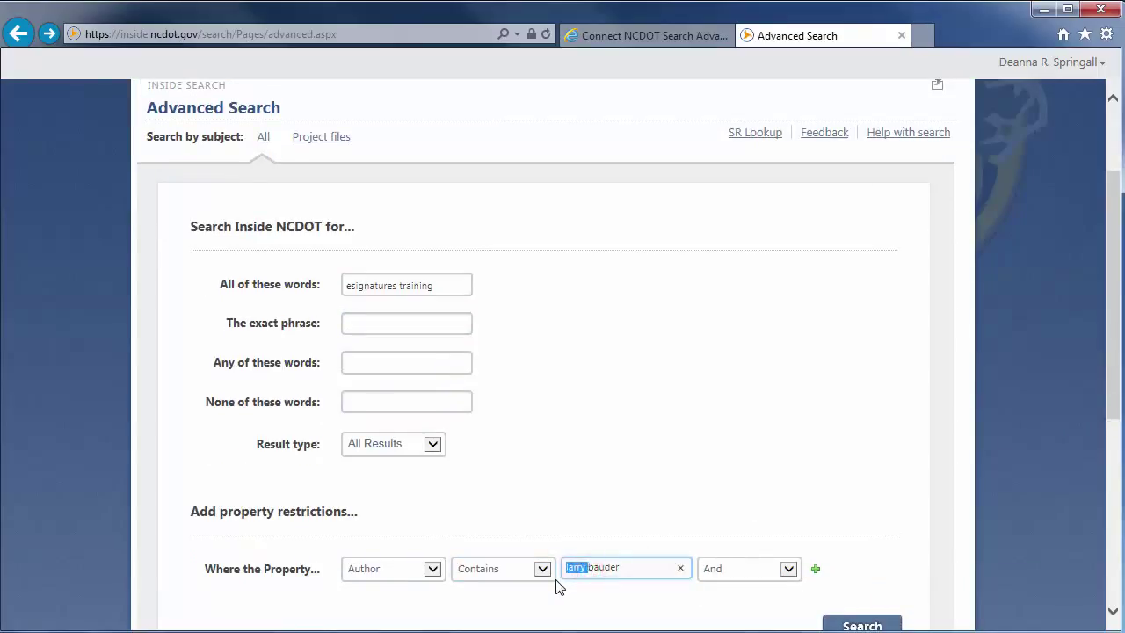
pyautogui.click(857, 623)
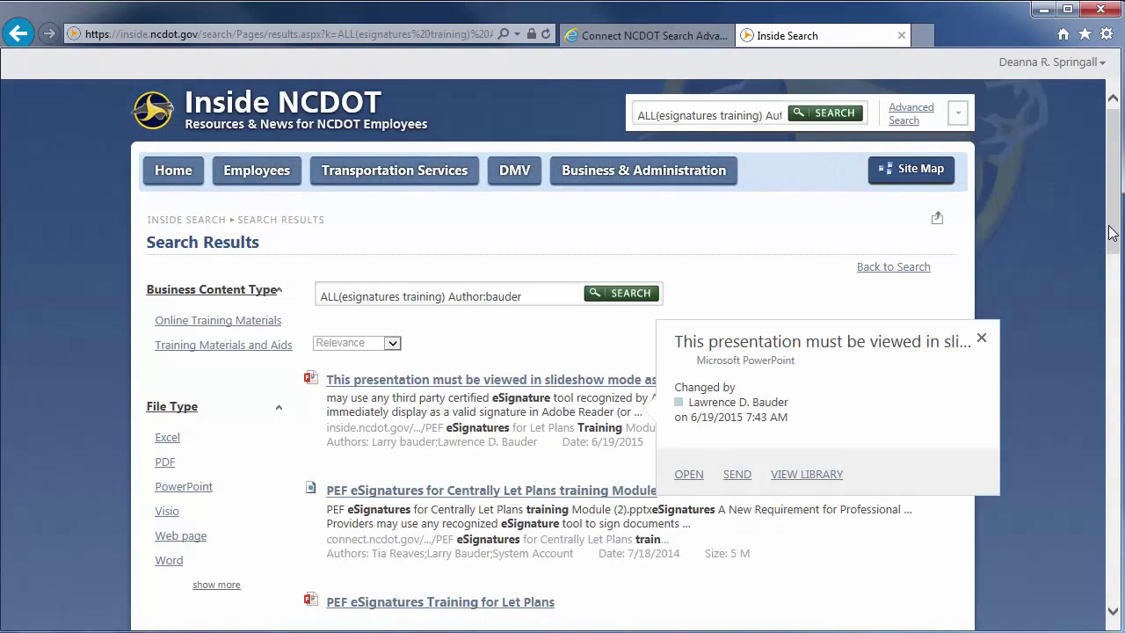
pyautogui.moveTo(1112, 232); pyautogui.dragTo(1113, 542)
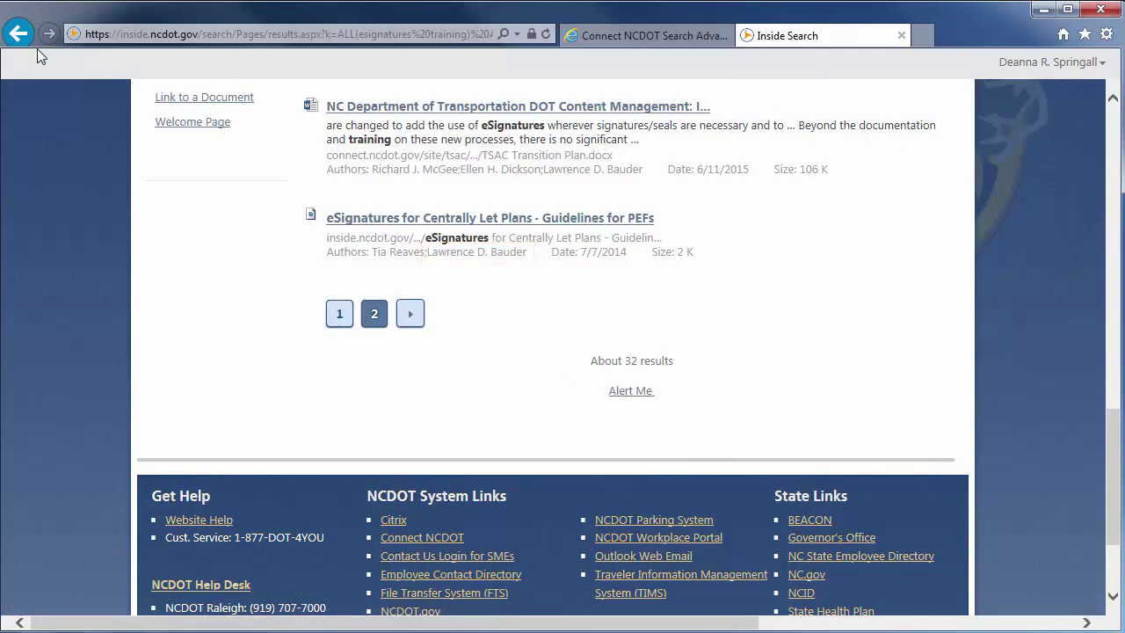
# - Return to the form, restrict the search to Last Modified Date On or after 08/20/2015, and check the result total
pyautogui.click(14, 33)
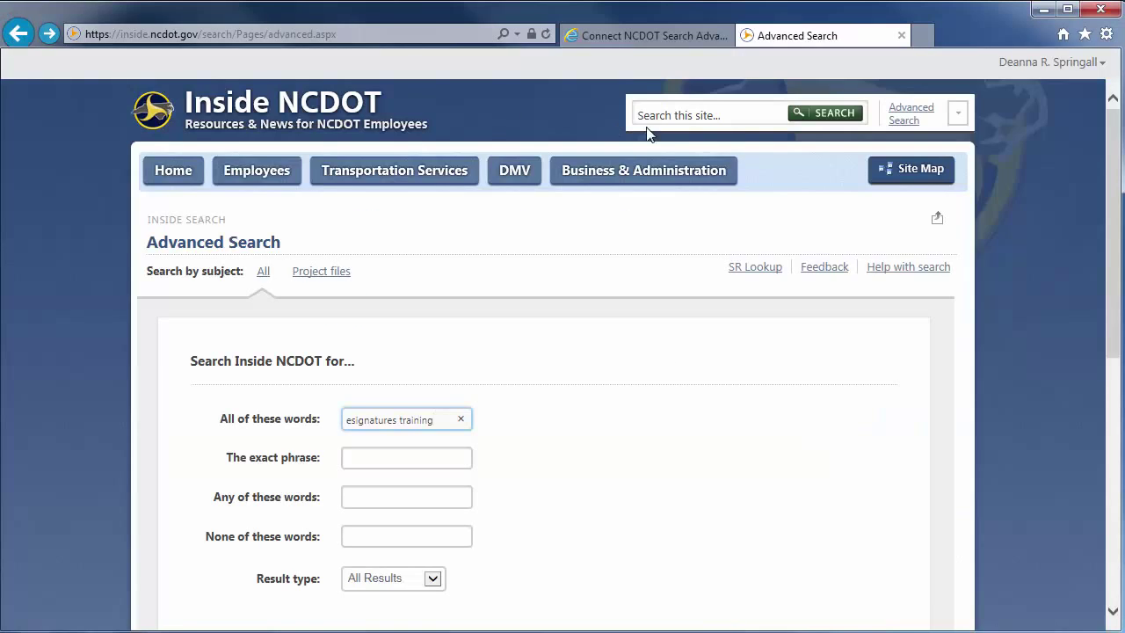
pyautogui.moveTo(1109, 300); pyautogui.dragTo(1106, 403)
pyautogui.click(430, 492)
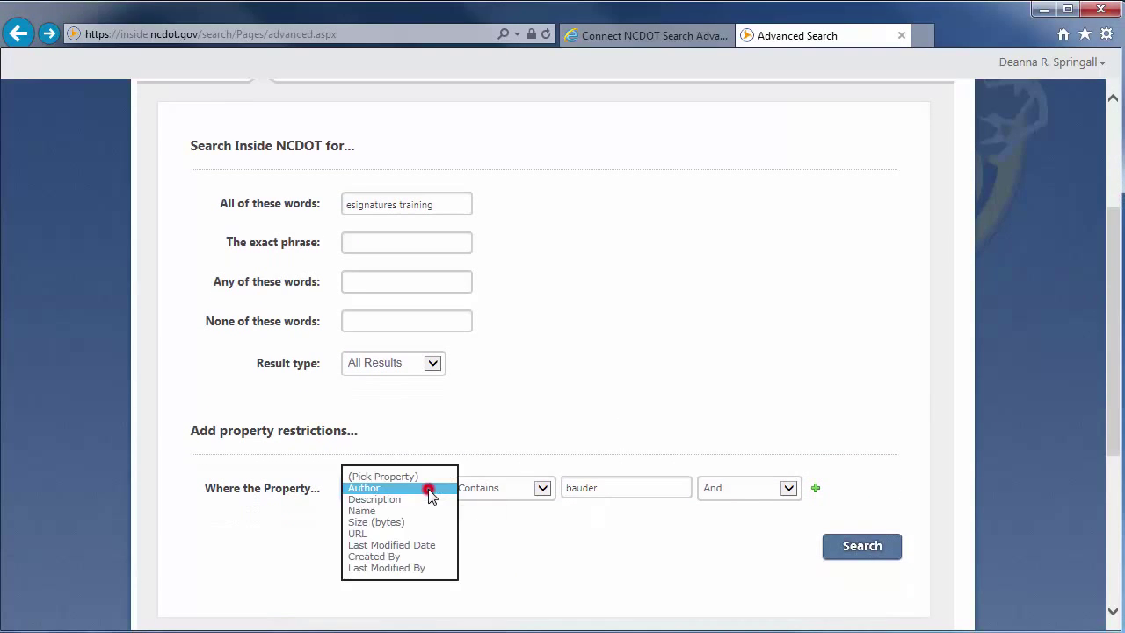
pyautogui.click(427, 545)
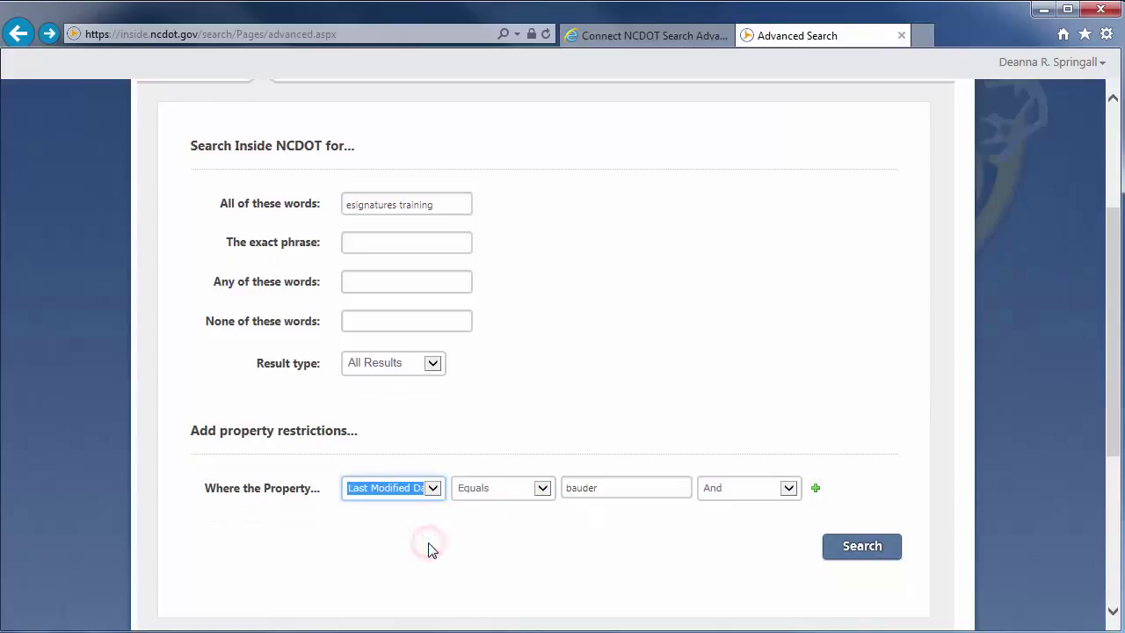
pyautogui.click(543, 489)
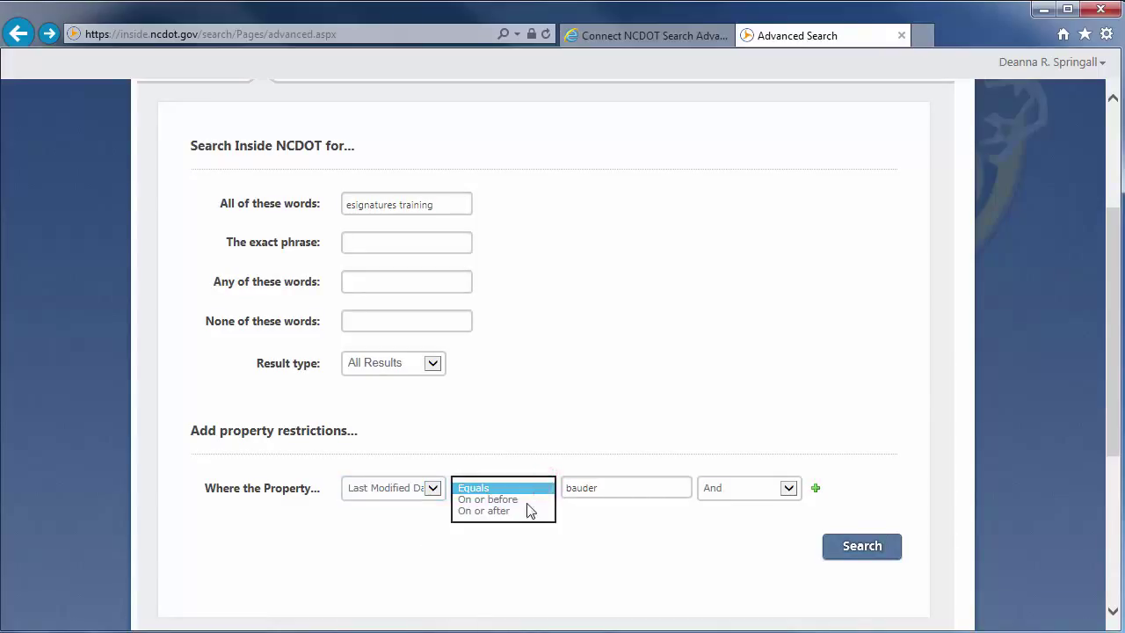
pyautogui.click(517, 513)
pyautogui.doubleClick(597, 488)
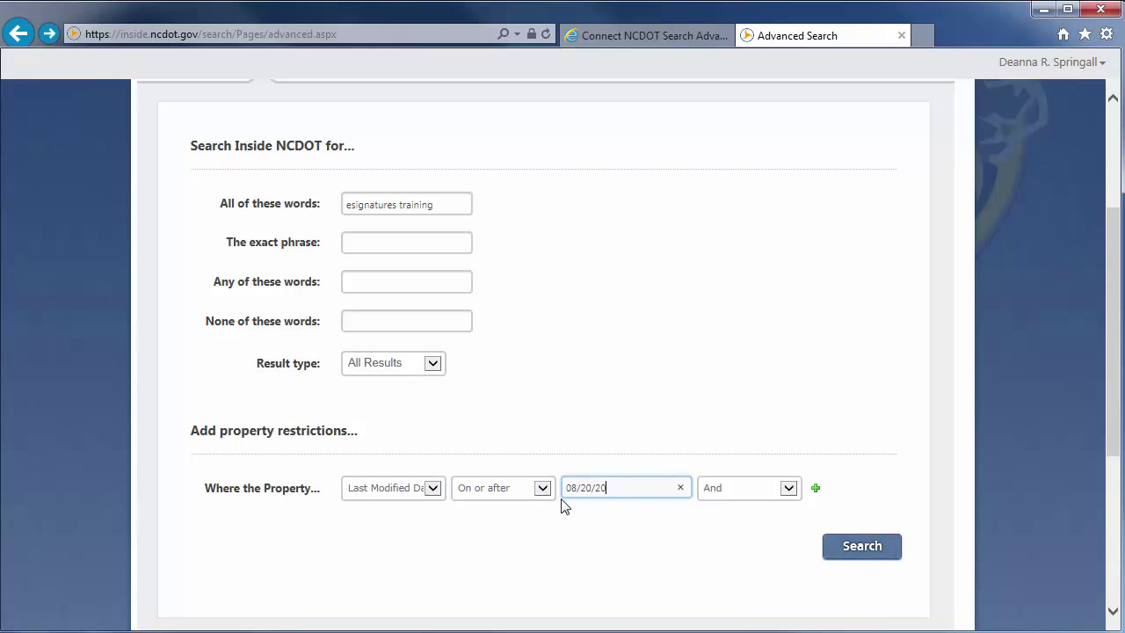
pyautogui.click(862, 546)
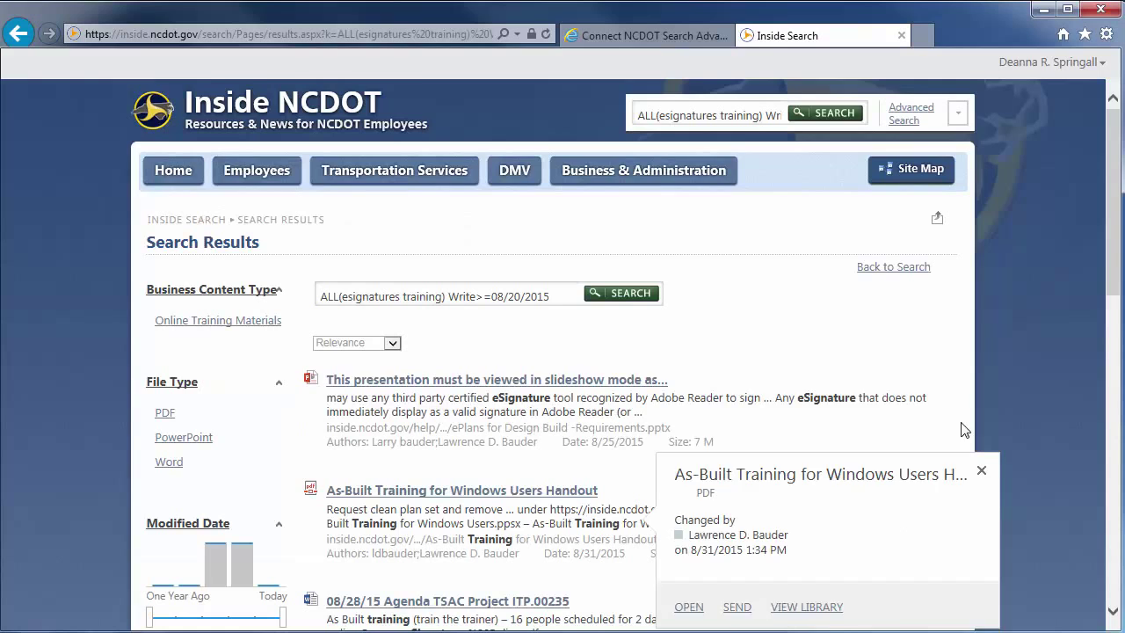
pyautogui.moveTo(1112, 278); pyautogui.dragTo(1108, 465)
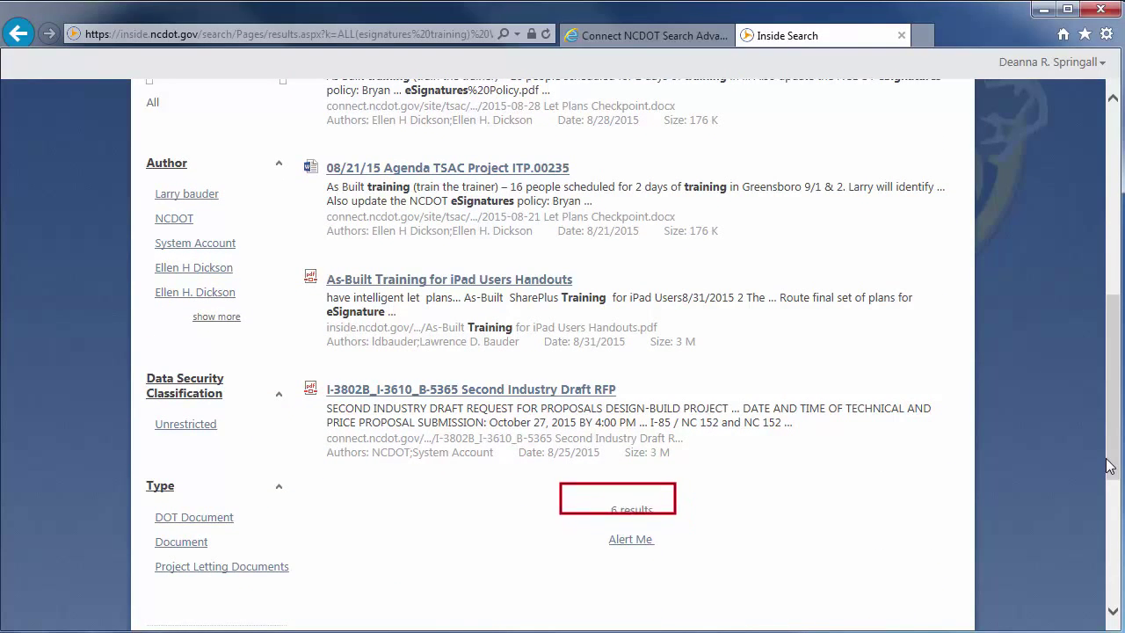
# - Return to the form, add a second restriction of Author Contains the author's surname alongside the modified date restriction, and search
pyautogui.click(17, 33)
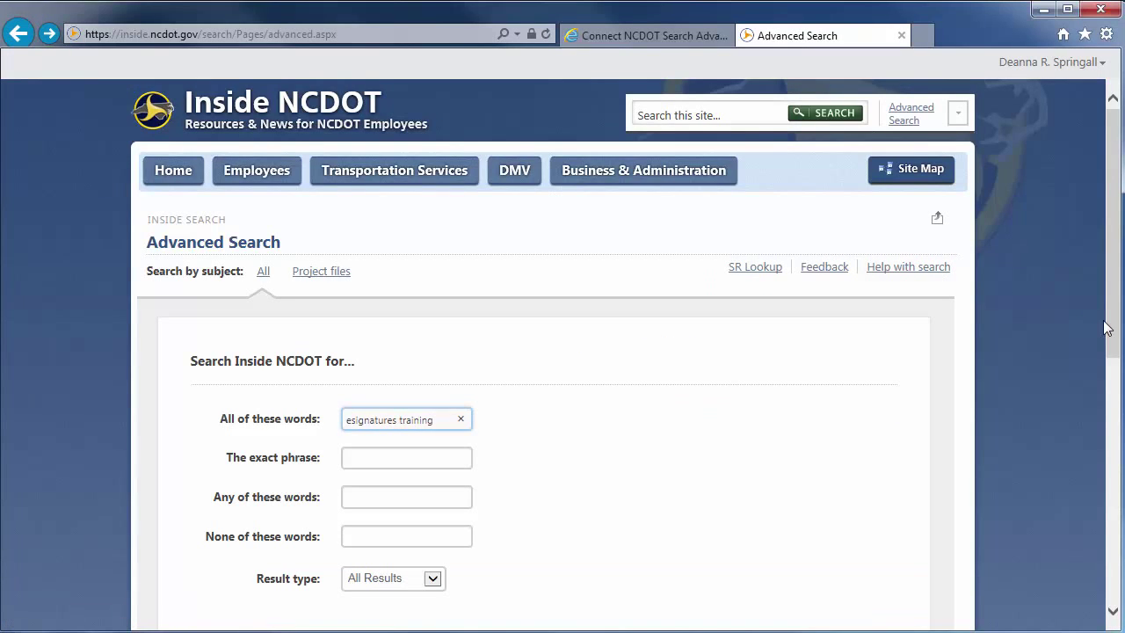
pyautogui.moveTo(1112, 319); pyautogui.dragTo(1117, 504)
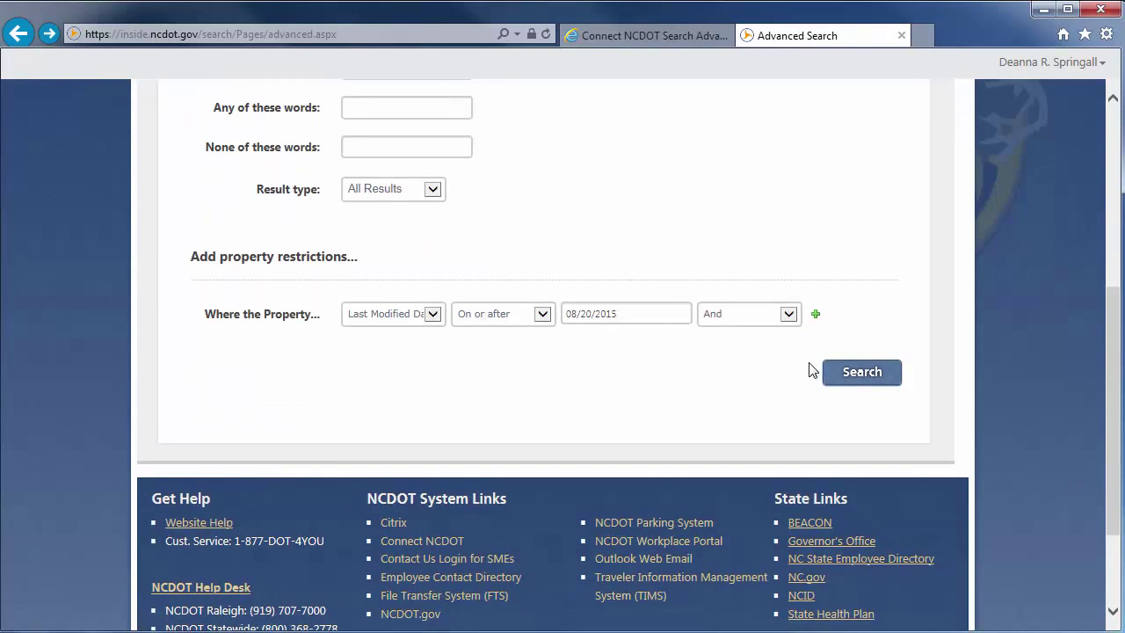
pyautogui.click(815, 316)
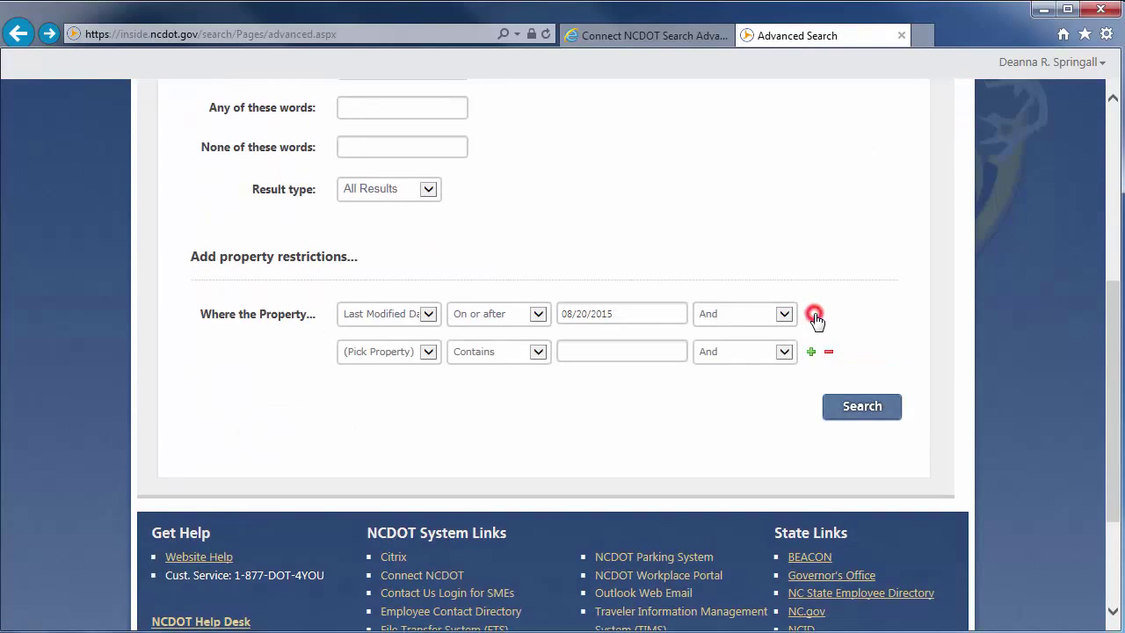
pyautogui.click(430, 352)
pyautogui.click(395, 367)
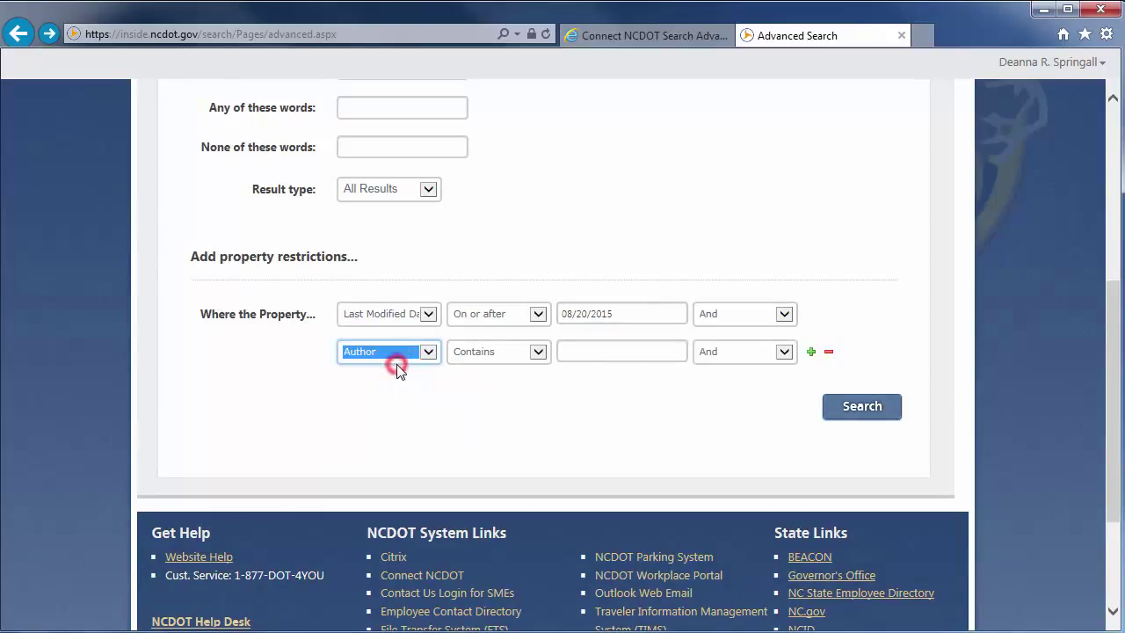
pyautogui.click(571, 357)
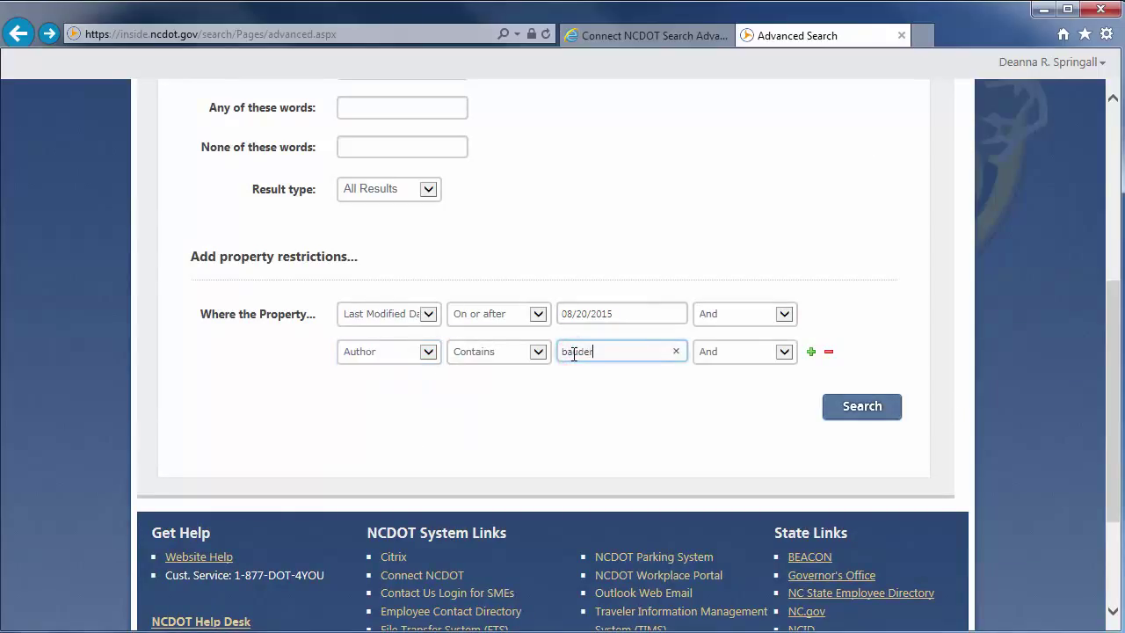
pyautogui.click(870, 408)
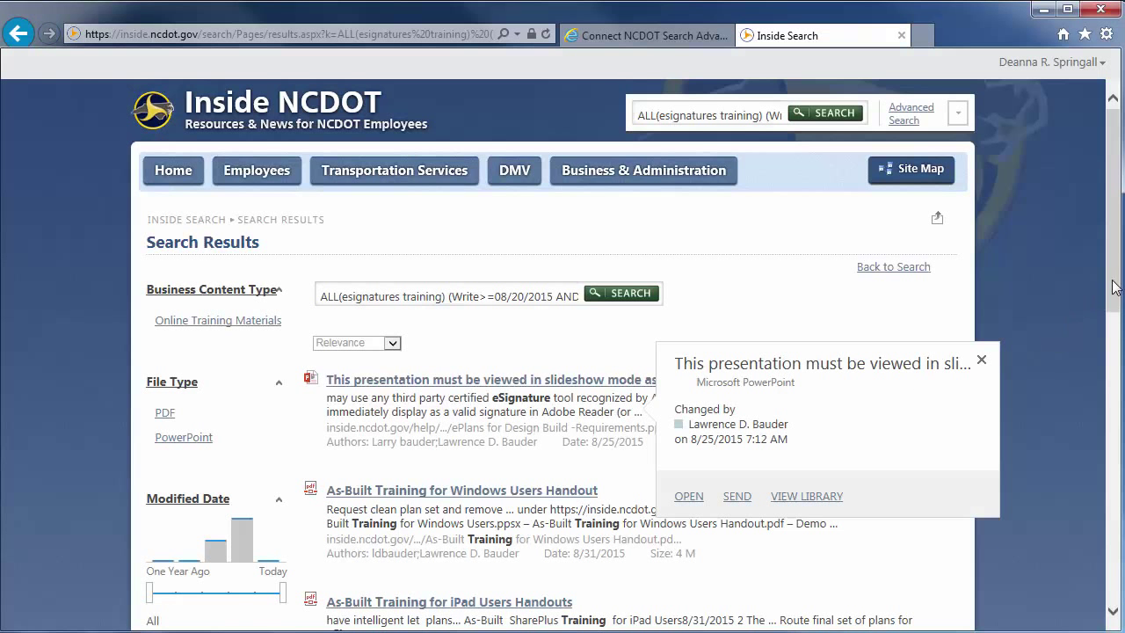
# - Check the result total and dates, and narrow the results with the Modified Date refiner to start at One Year Ago
pyautogui.moveTo(1114, 287); pyautogui.dragTo(1117, 349)
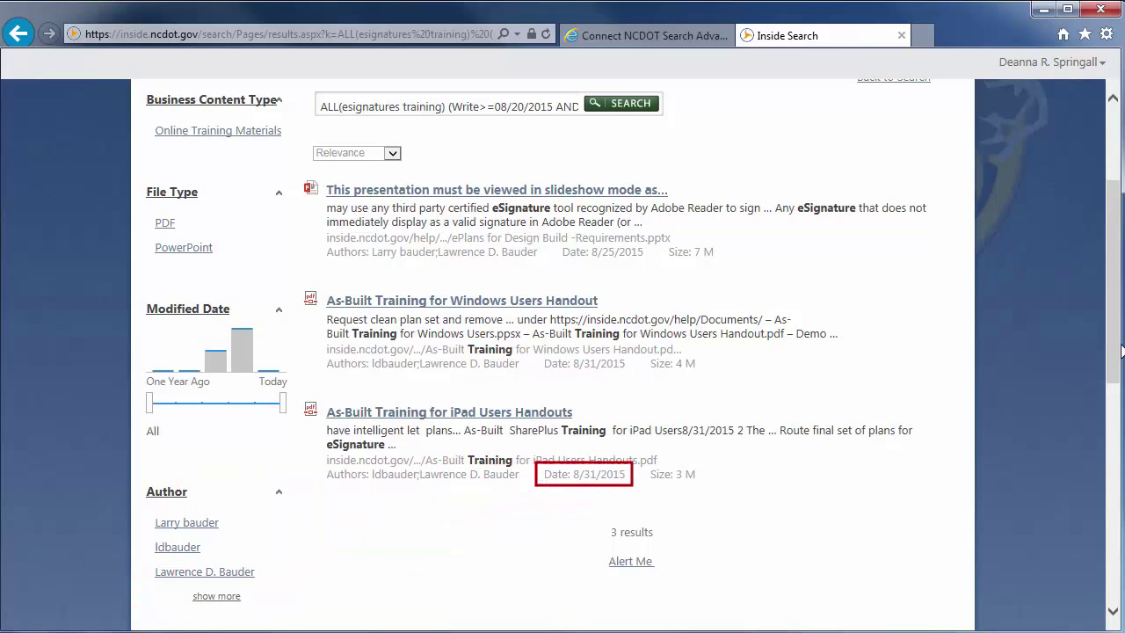
pyautogui.moveTo(149, 404); pyautogui.dragTo(173, 404)
pyautogui.scroll(3, 173, 410)
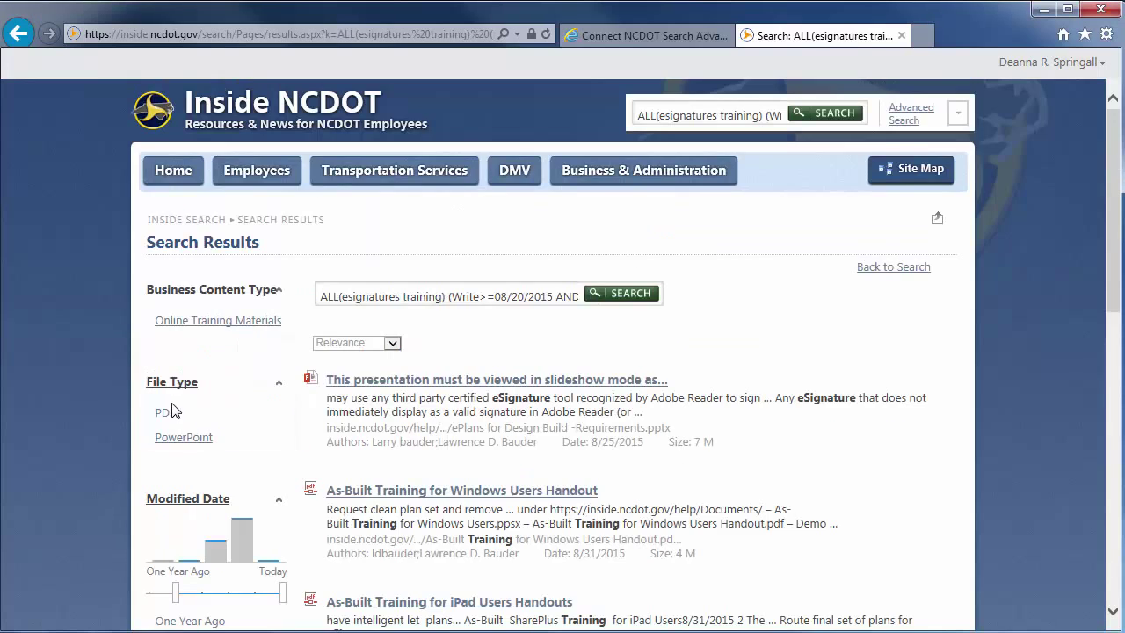
# - Go back, remove the Author restriction, reset the remaining property to (Pick Property), search, and check the result total
pyautogui.click(17, 35)
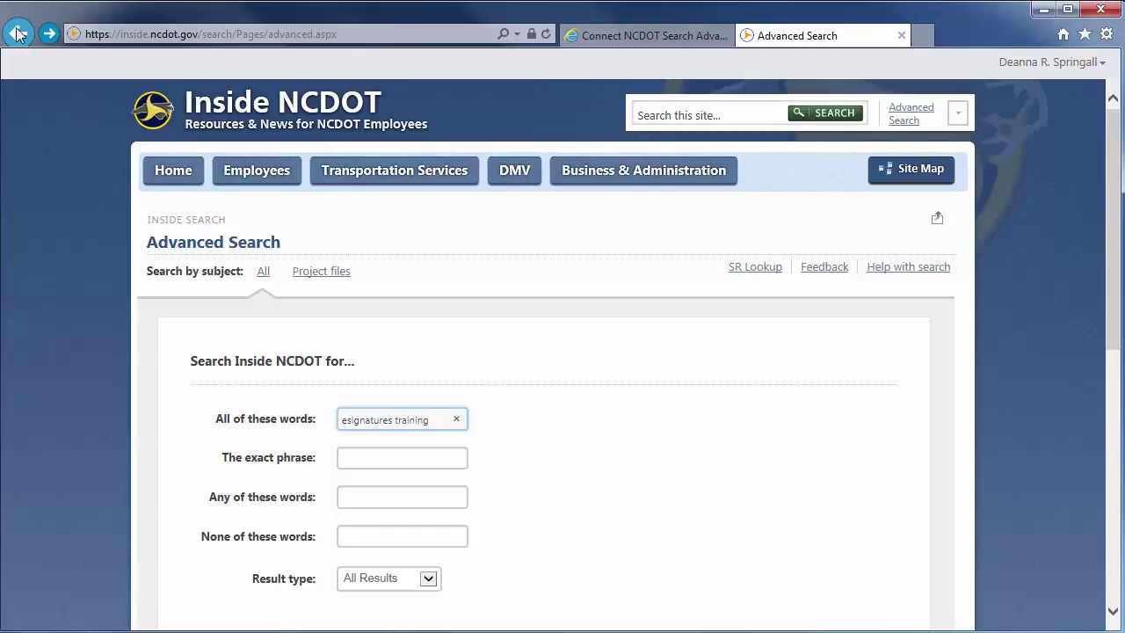
pyautogui.moveTo(1112, 251); pyautogui.dragTo(1114, 419)
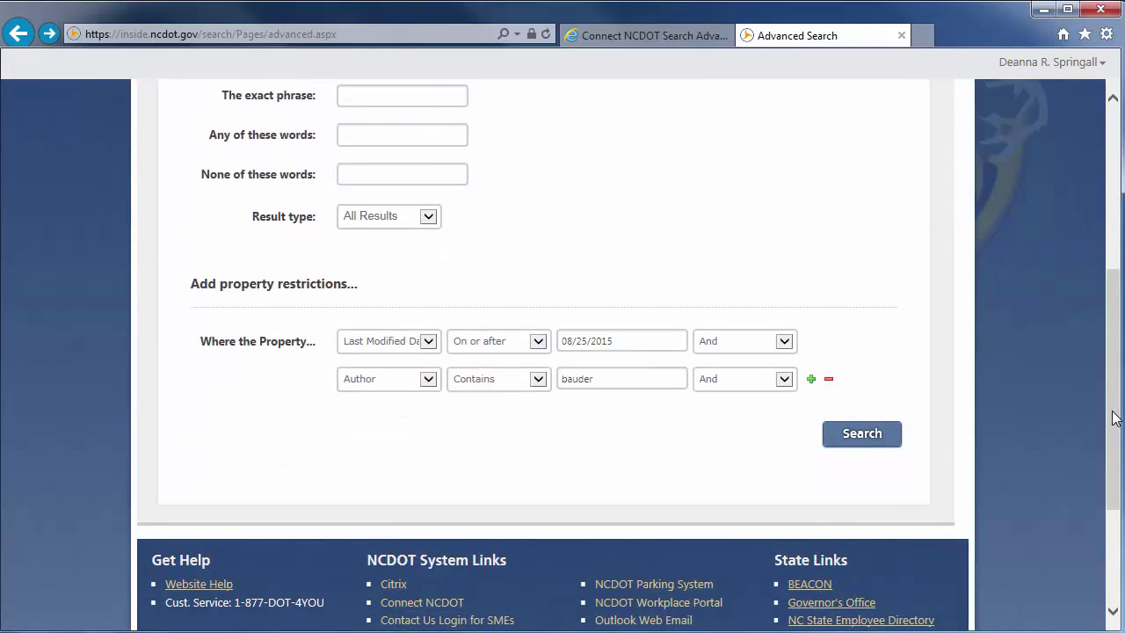
pyautogui.click(832, 379)
pyautogui.click(434, 340)
pyautogui.click(405, 275)
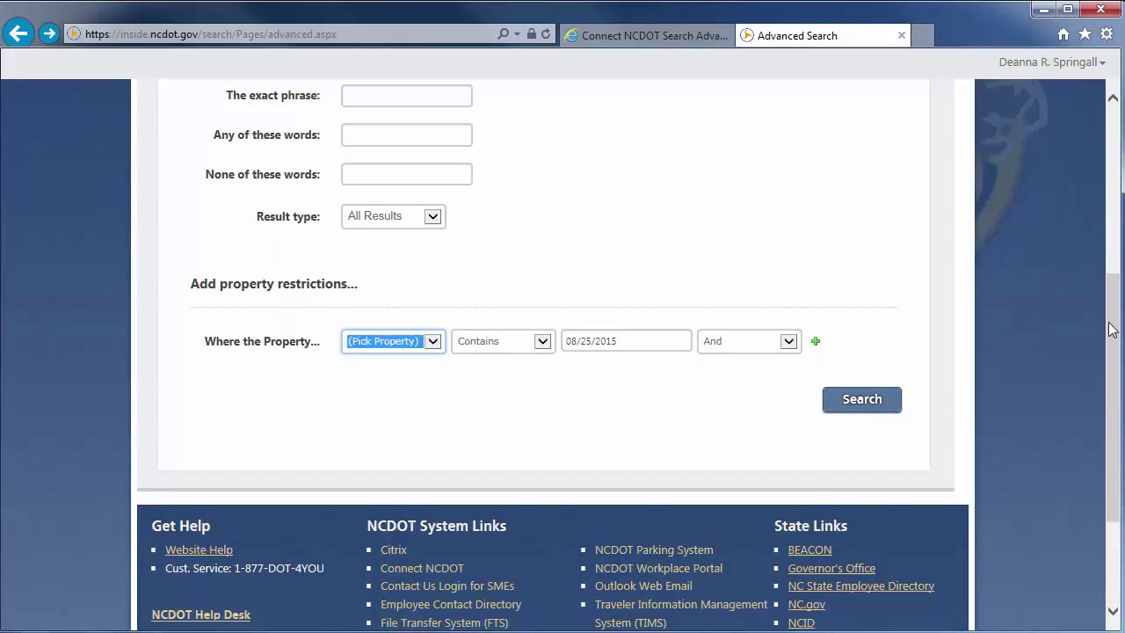
pyautogui.scroll(1, 1112, 330)
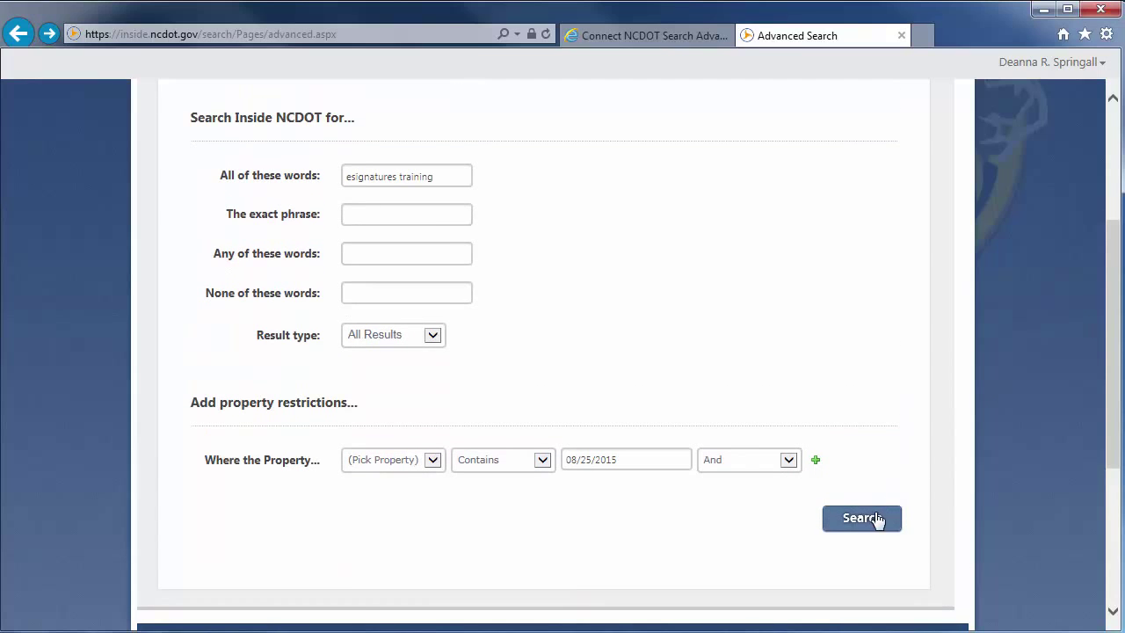
pyautogui.click(876, 519)
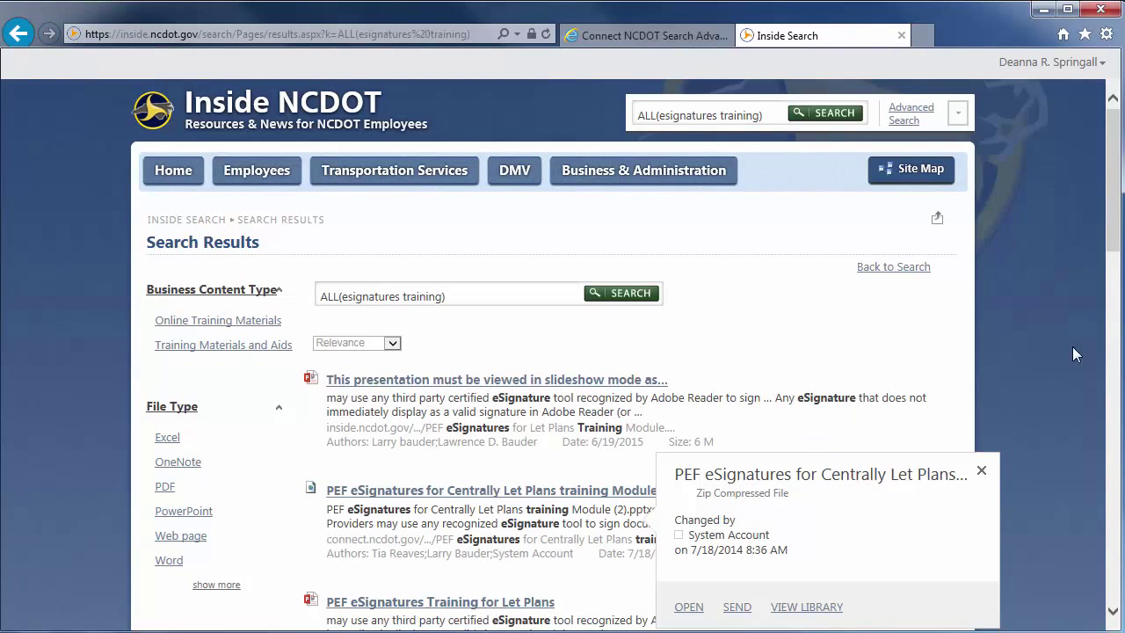
pyautogui.moveTo(1112, 224); pyautogui.dragTo(1113, 497)
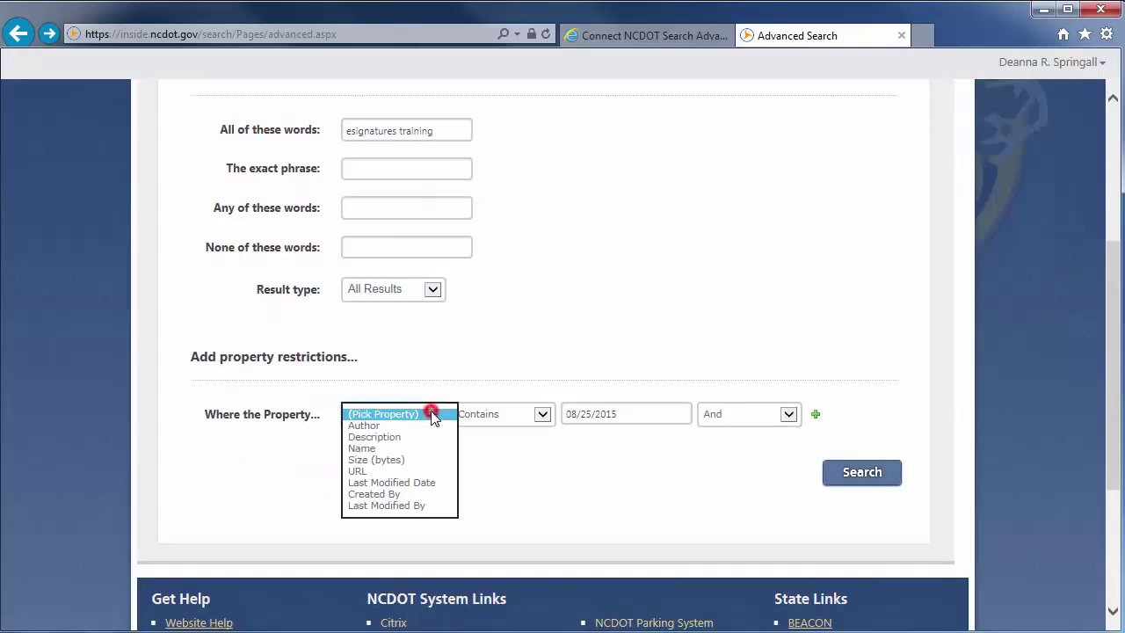
# - Restrict the search to Name Contains "let", run it, and check the result total
pyautogui.click(383, 449)
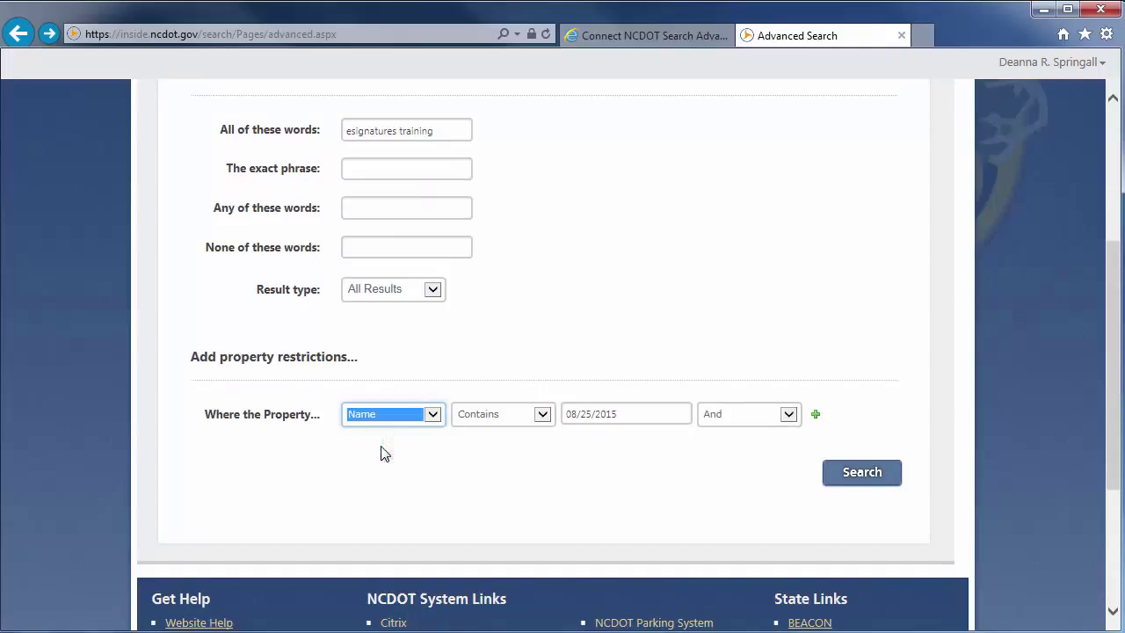
pyautogui.doubleClick(634, 414)
pyautogui.press('Delete')
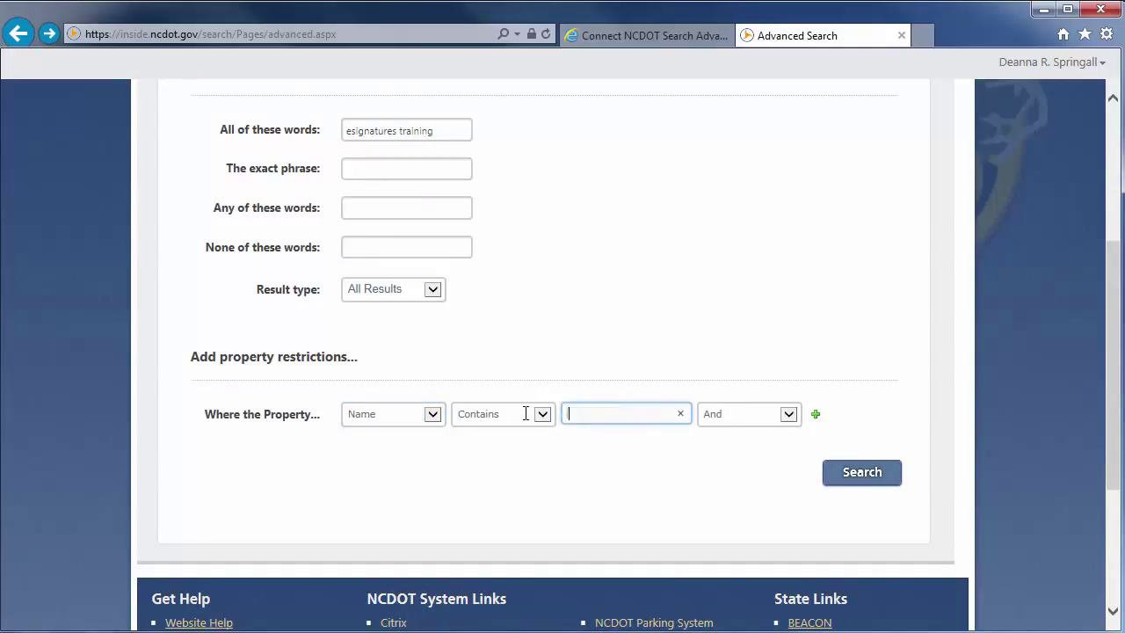
pyautogui.write('let')
pyautogui.click(853, 474)
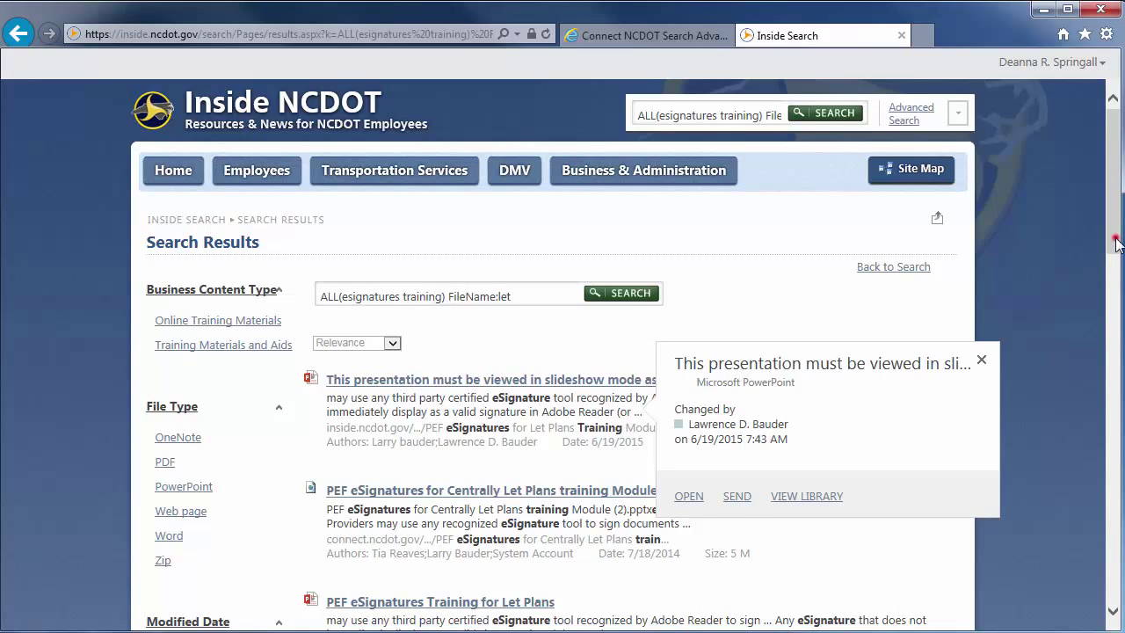
pyautogui.moveTo(1115, 241); pyautogui.dragTo(1118, 513)
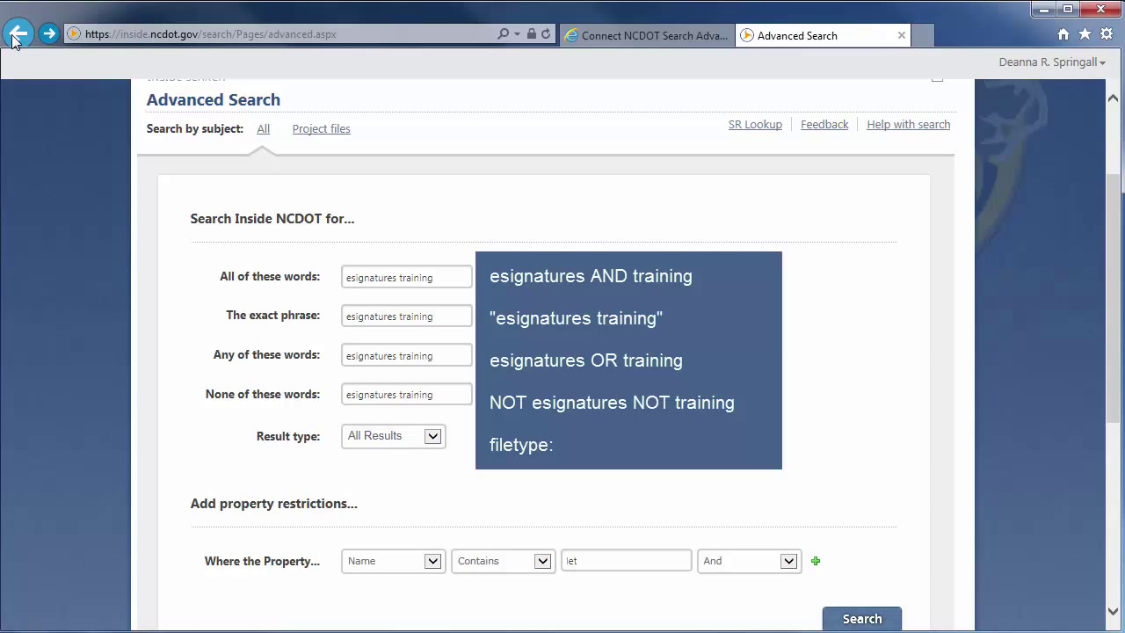
# - Examine the available property restriction options on the Advanced Search form
pyautogui.moveTo(1112, 384); pyautogui.dragTo(1112, 491)
pyautogui.click(432, 362)
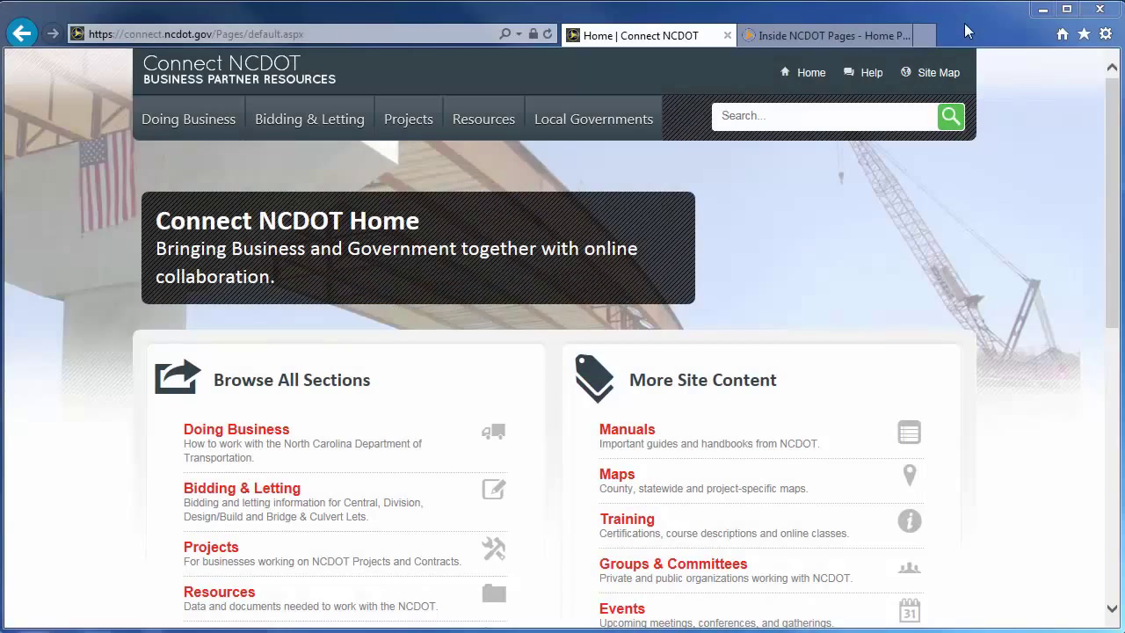
# - Open the Connect NCDOT help area and go to its SharePoint Help page
pyautogui.click(879, 72)
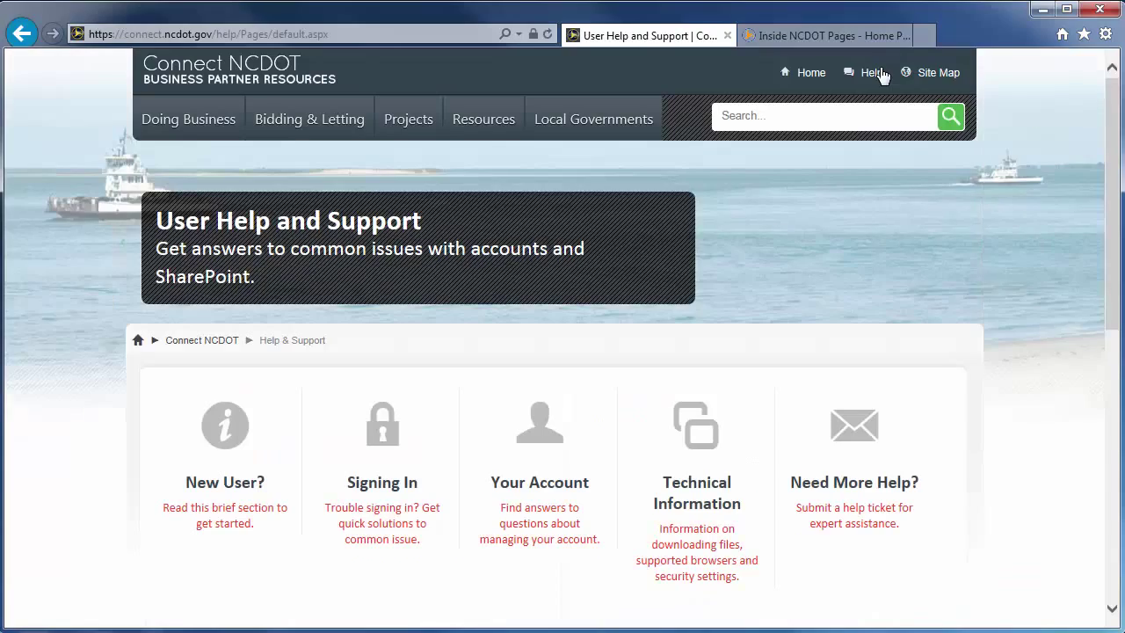
pyautogui.scroll(-5, 1112, 130)
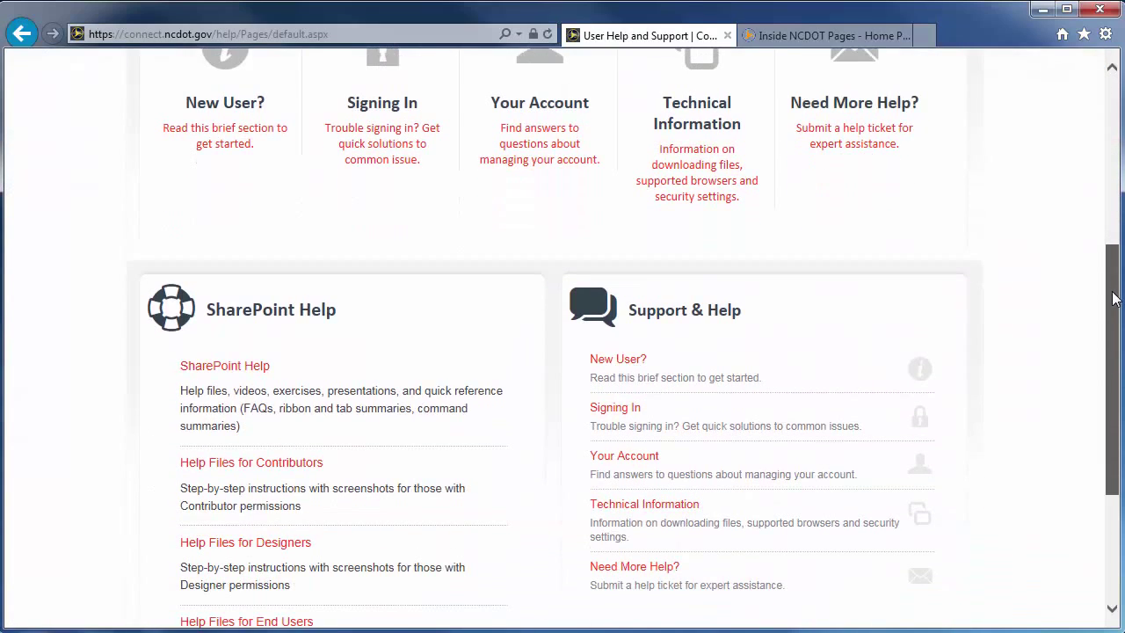
pyautogui.click(243, 374)
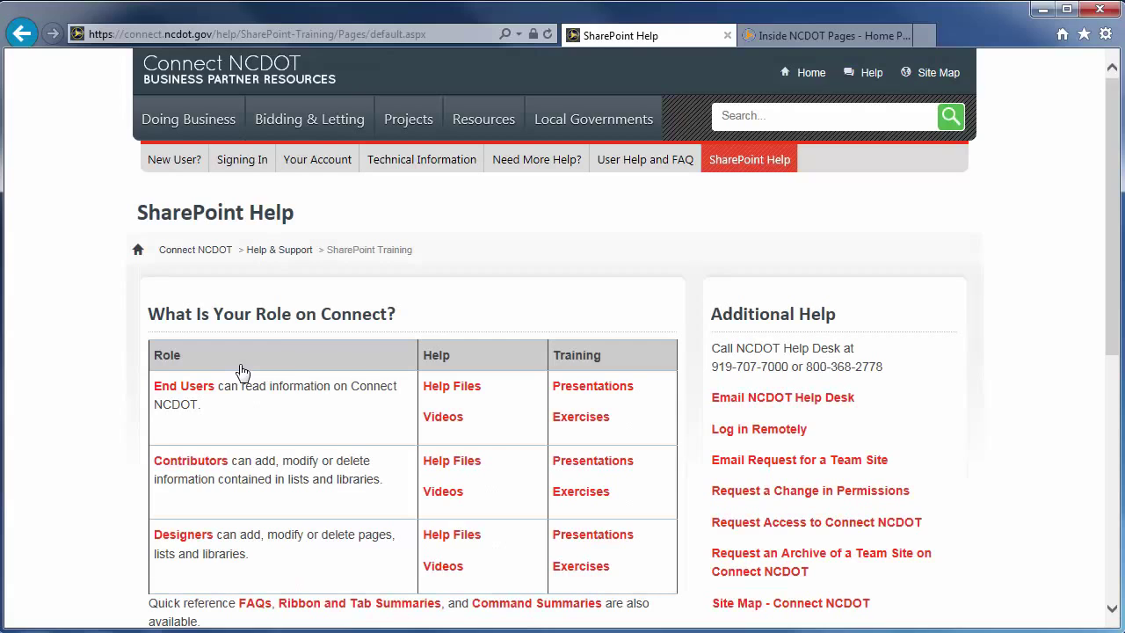
# - Switch to the Inside NCDOT home page and locate the Website Help link in its footer
pyautogui.click(799, 35)
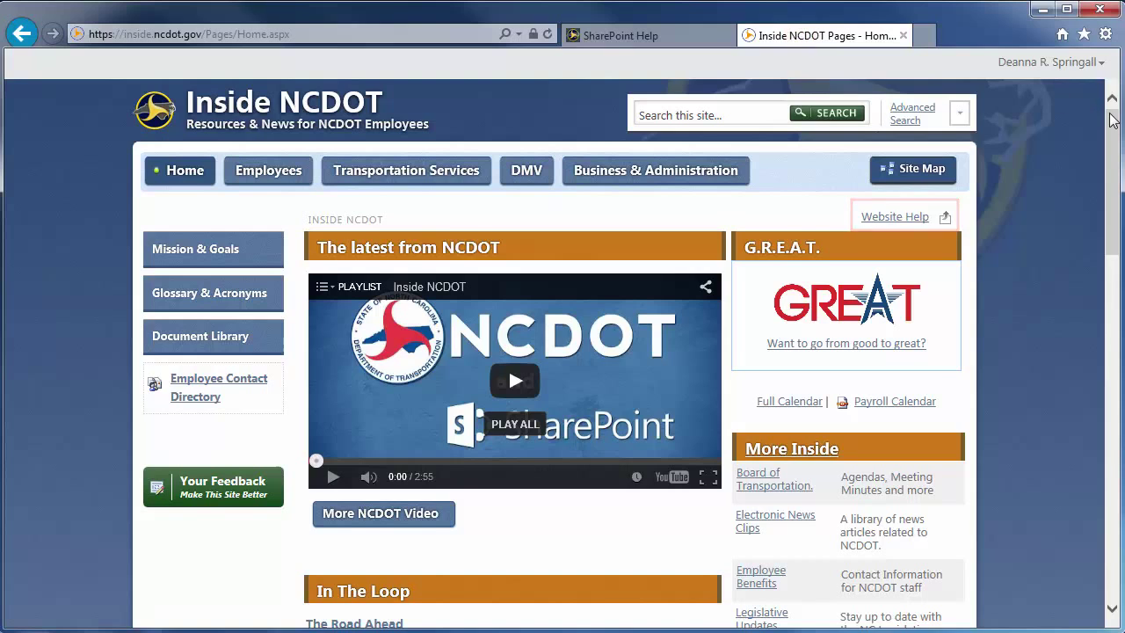
pyautogui.moveTo(1113, 120); pyautogui.dragTo(1120, 463)
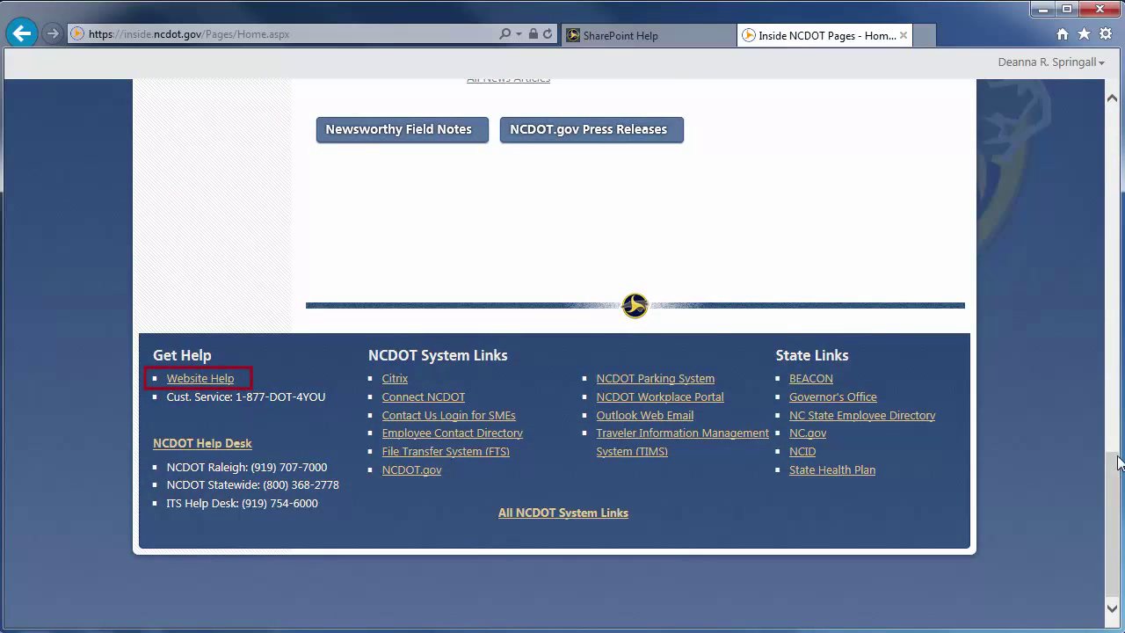